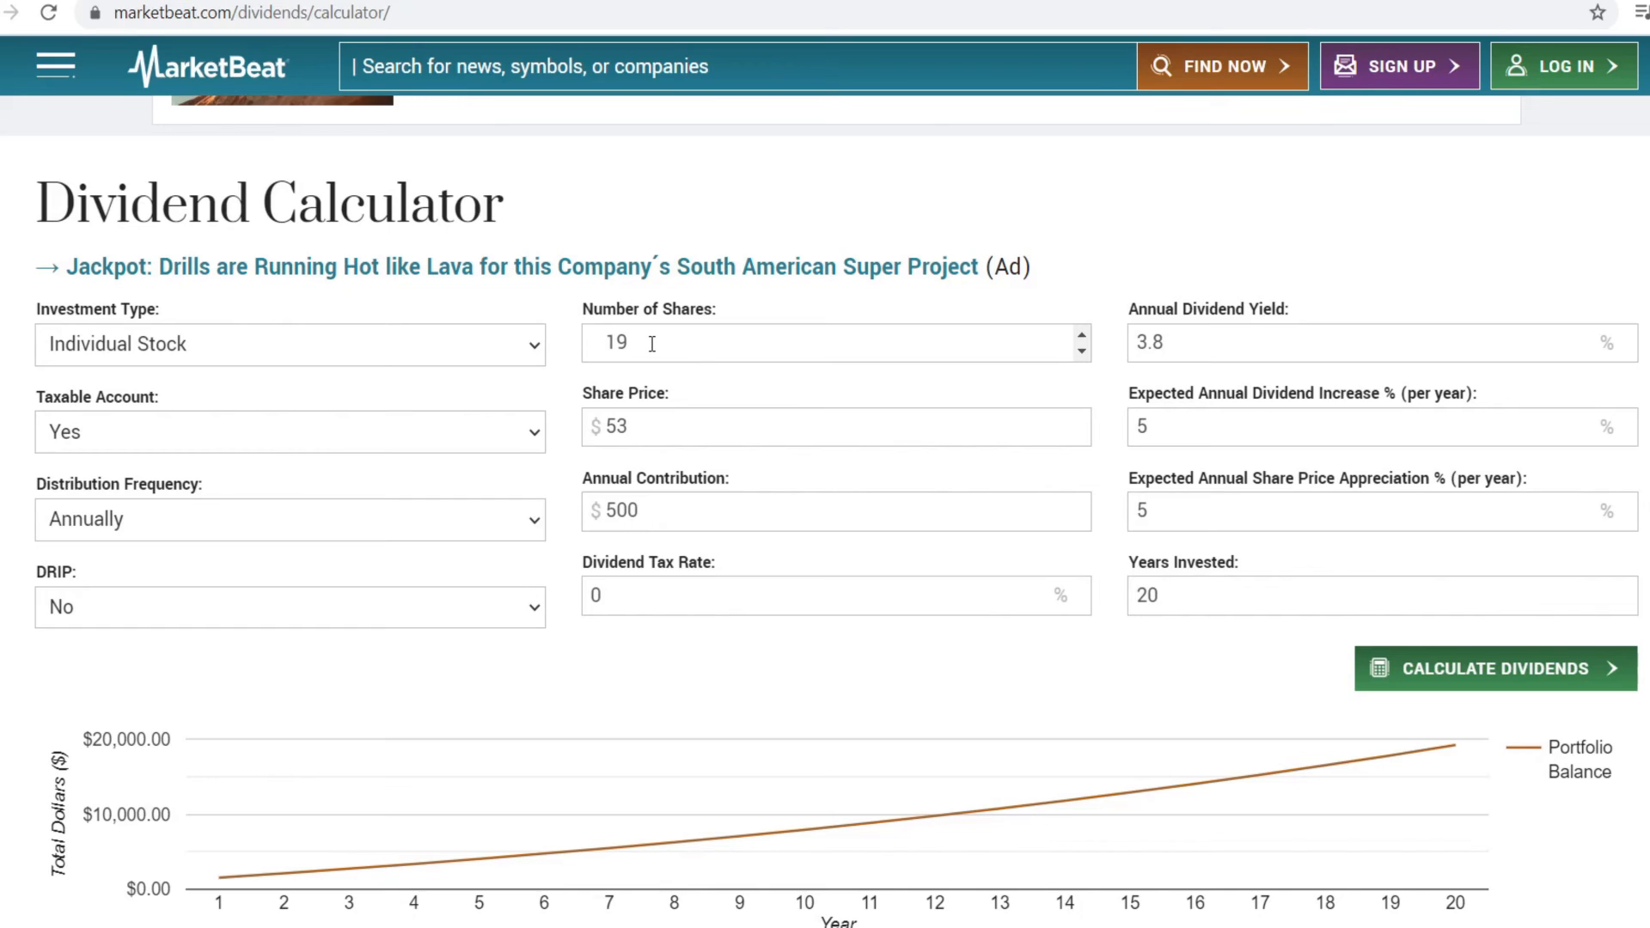
Set the number of shares to 10 and change the taxable account option to No
drag(653, 343, 516, 337)
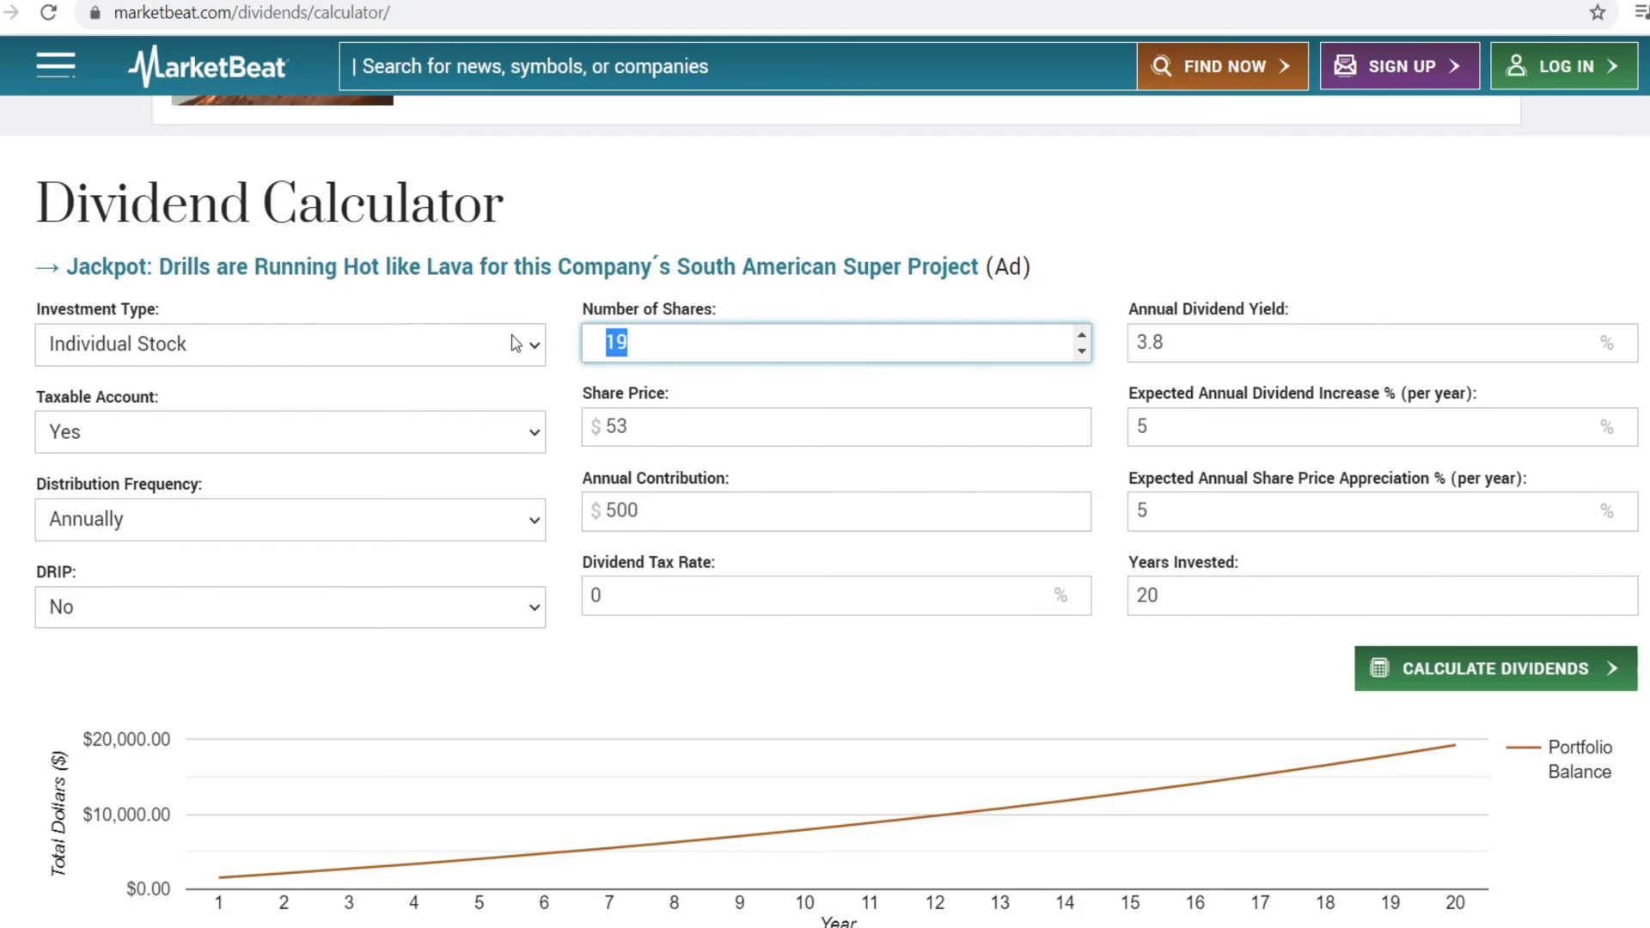
text(10)
click(435, 337)
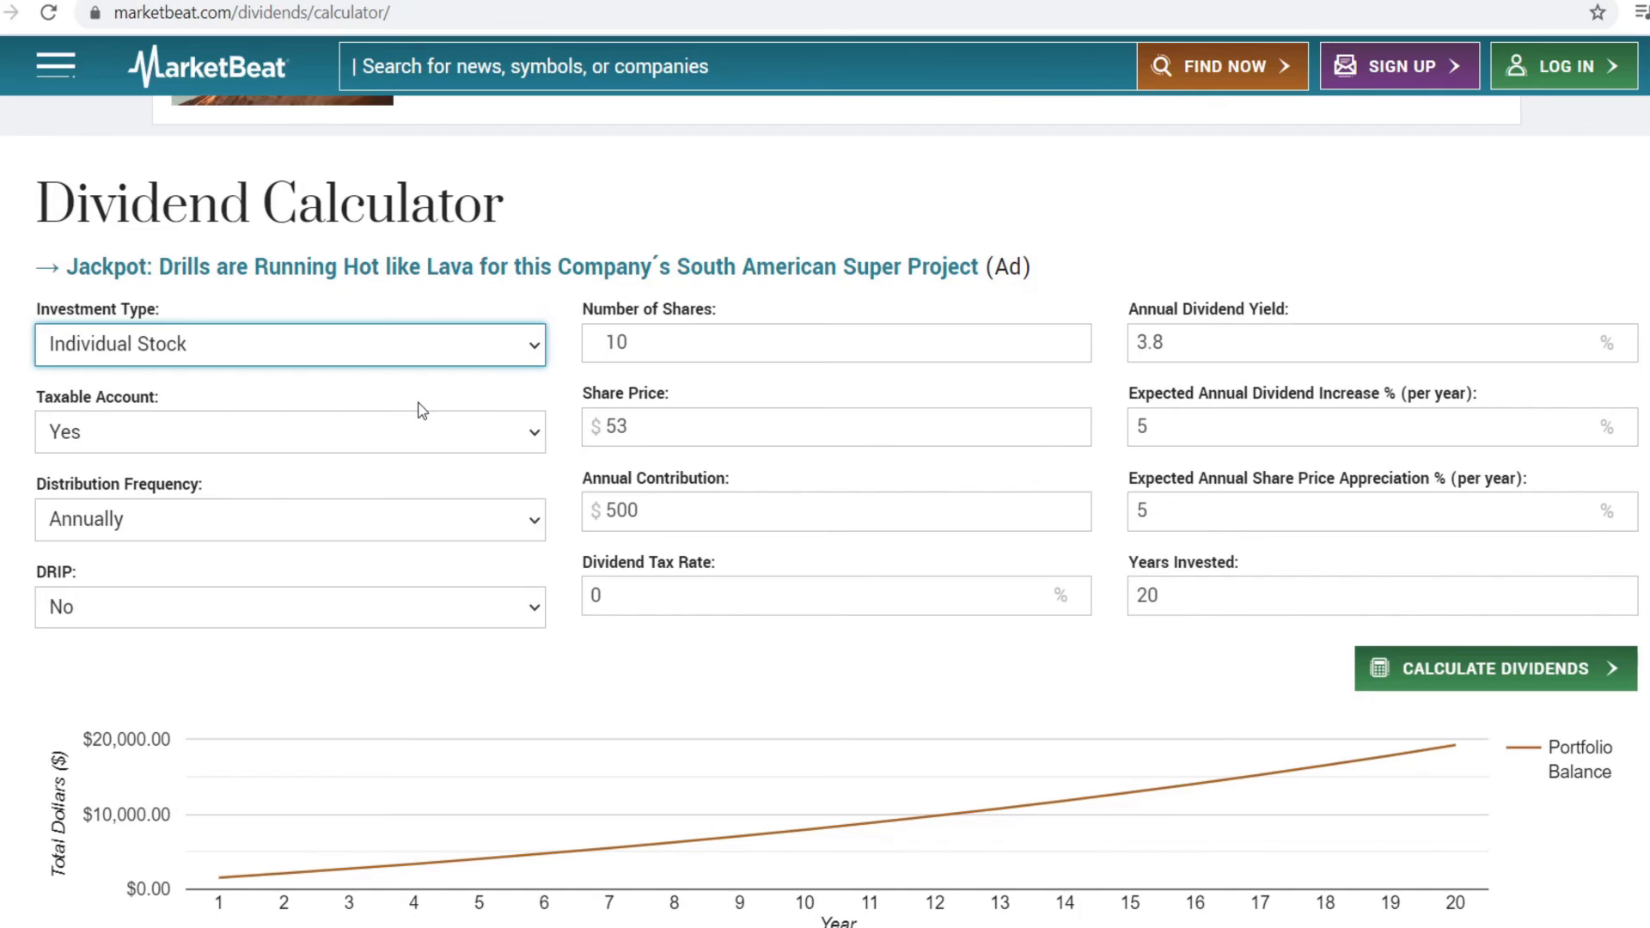
click(425, 431)
click(490, 503)
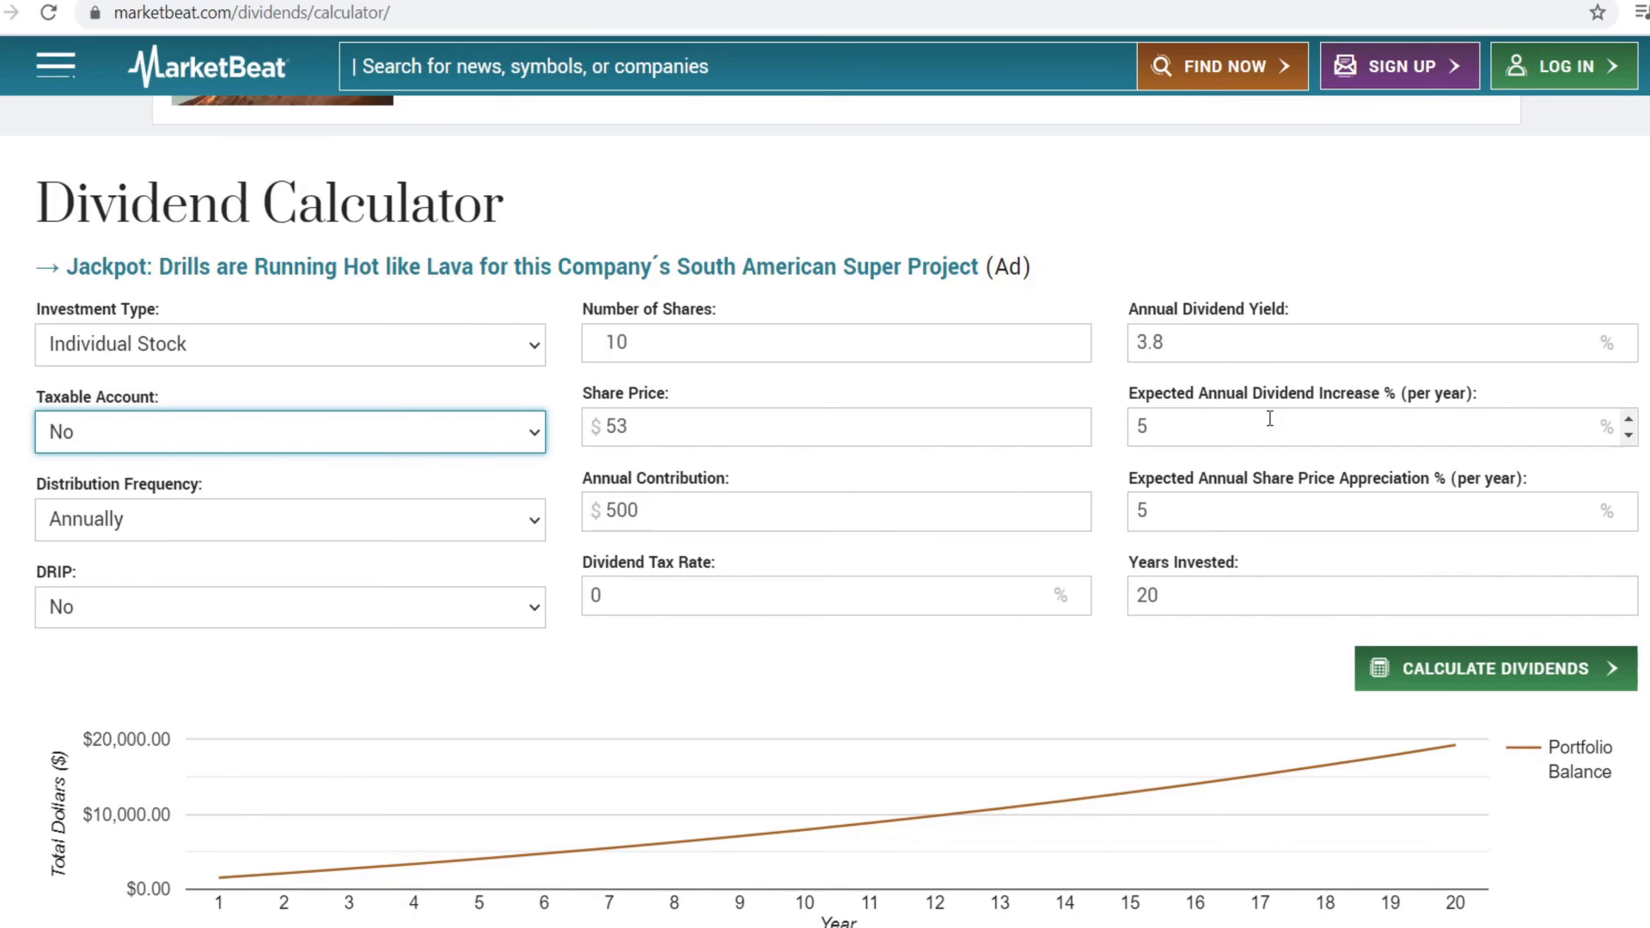
Set the distribution frequency to Quarterly and calculate the dividends
click(191, 508)
click(190, 619)
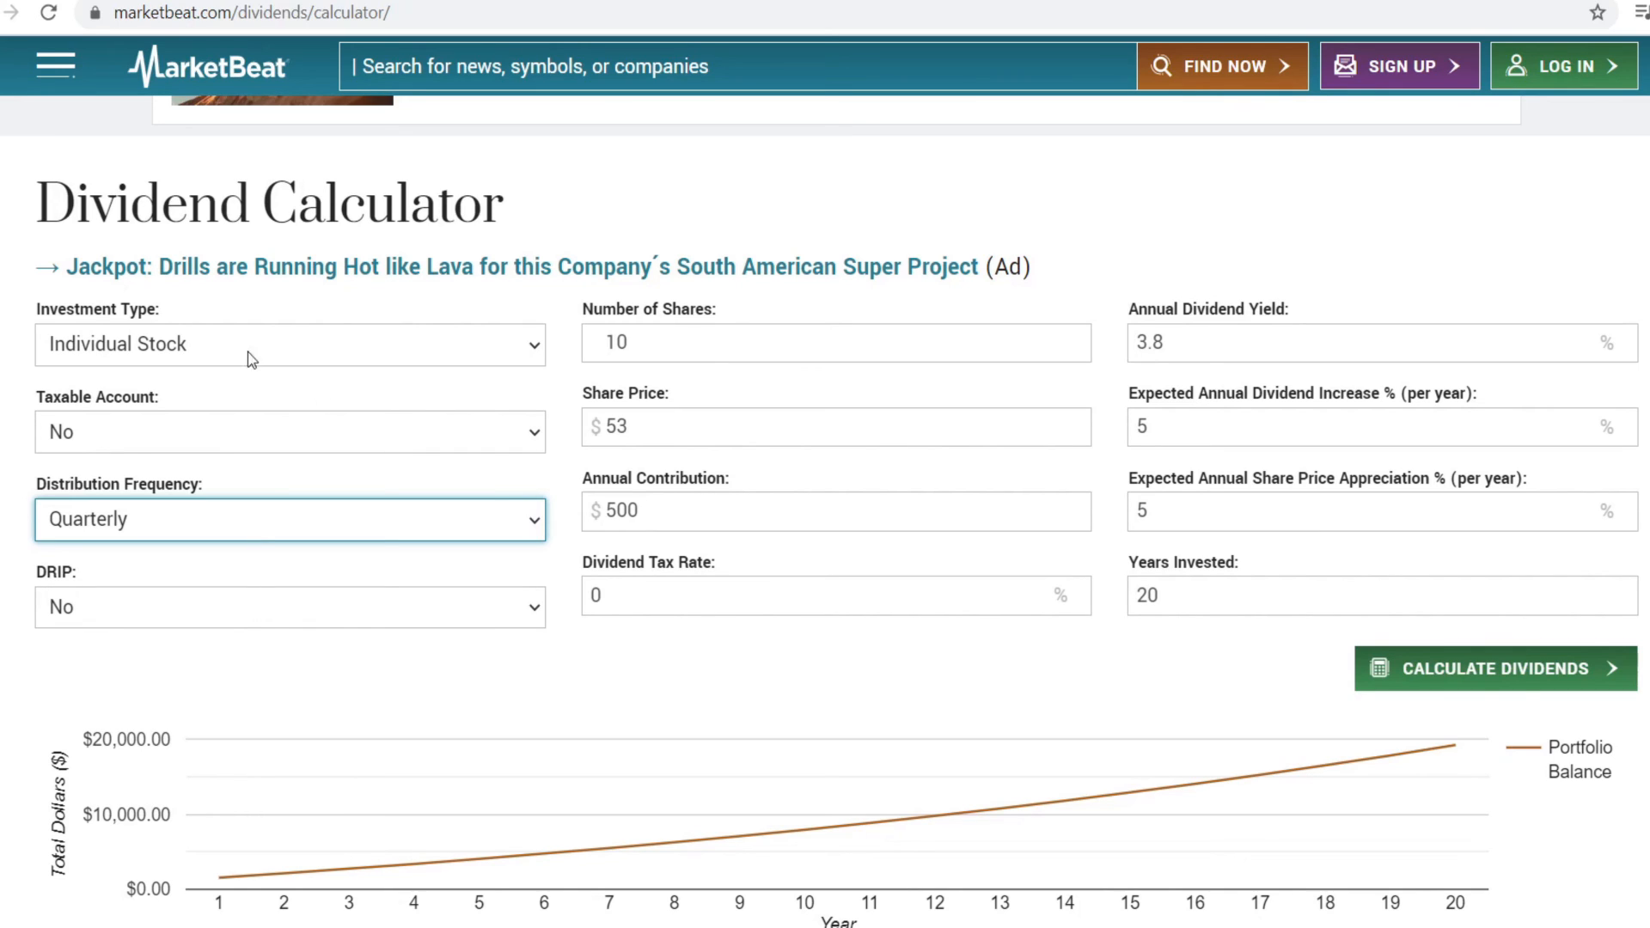
click(1407, 667)
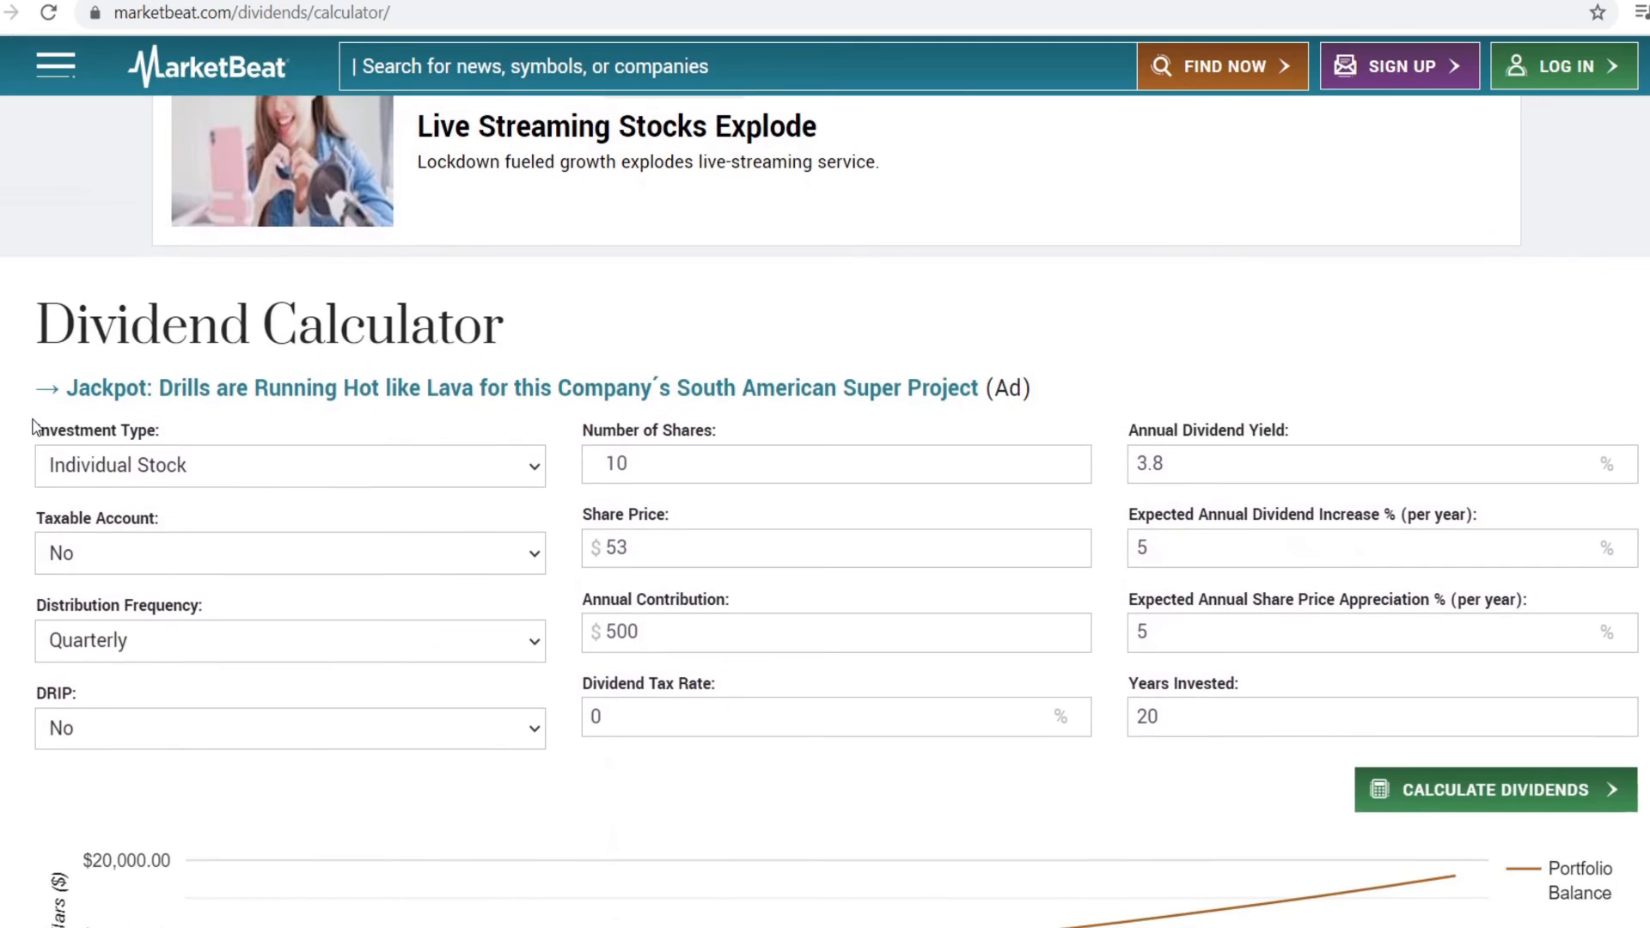
Examine the growth charts, the 20-year summary and the year-by-year table without dividend reinvestment, dismissing the suggested-articles overlay
scroll(47, 433, down, 1)
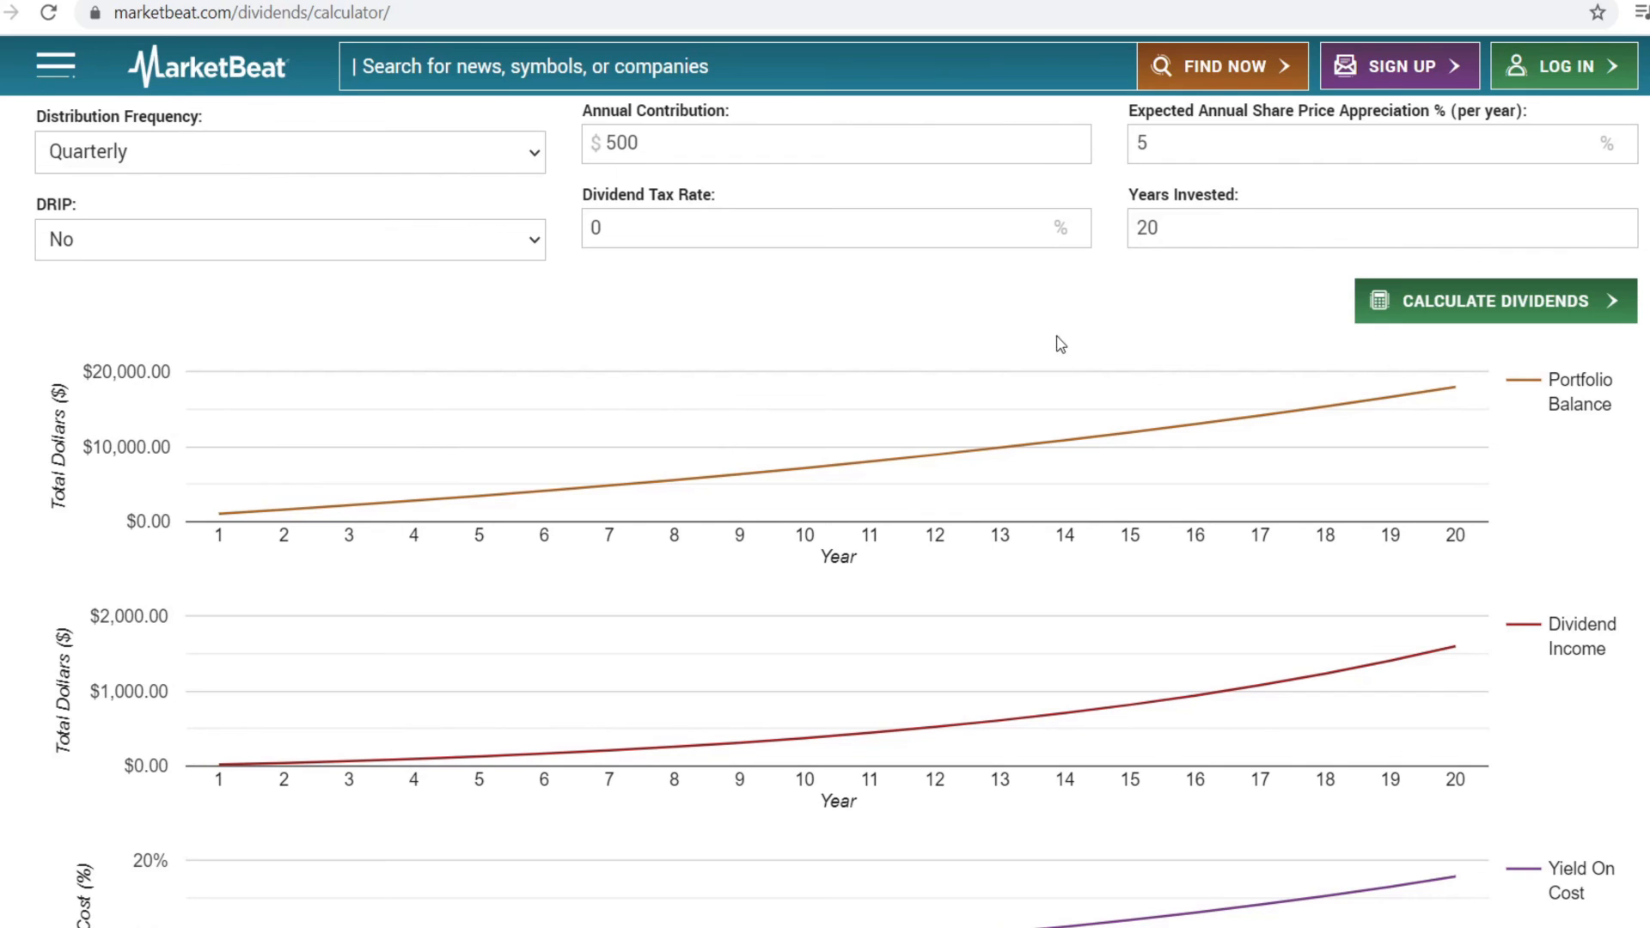
scroll(1362, 309, down, 4)
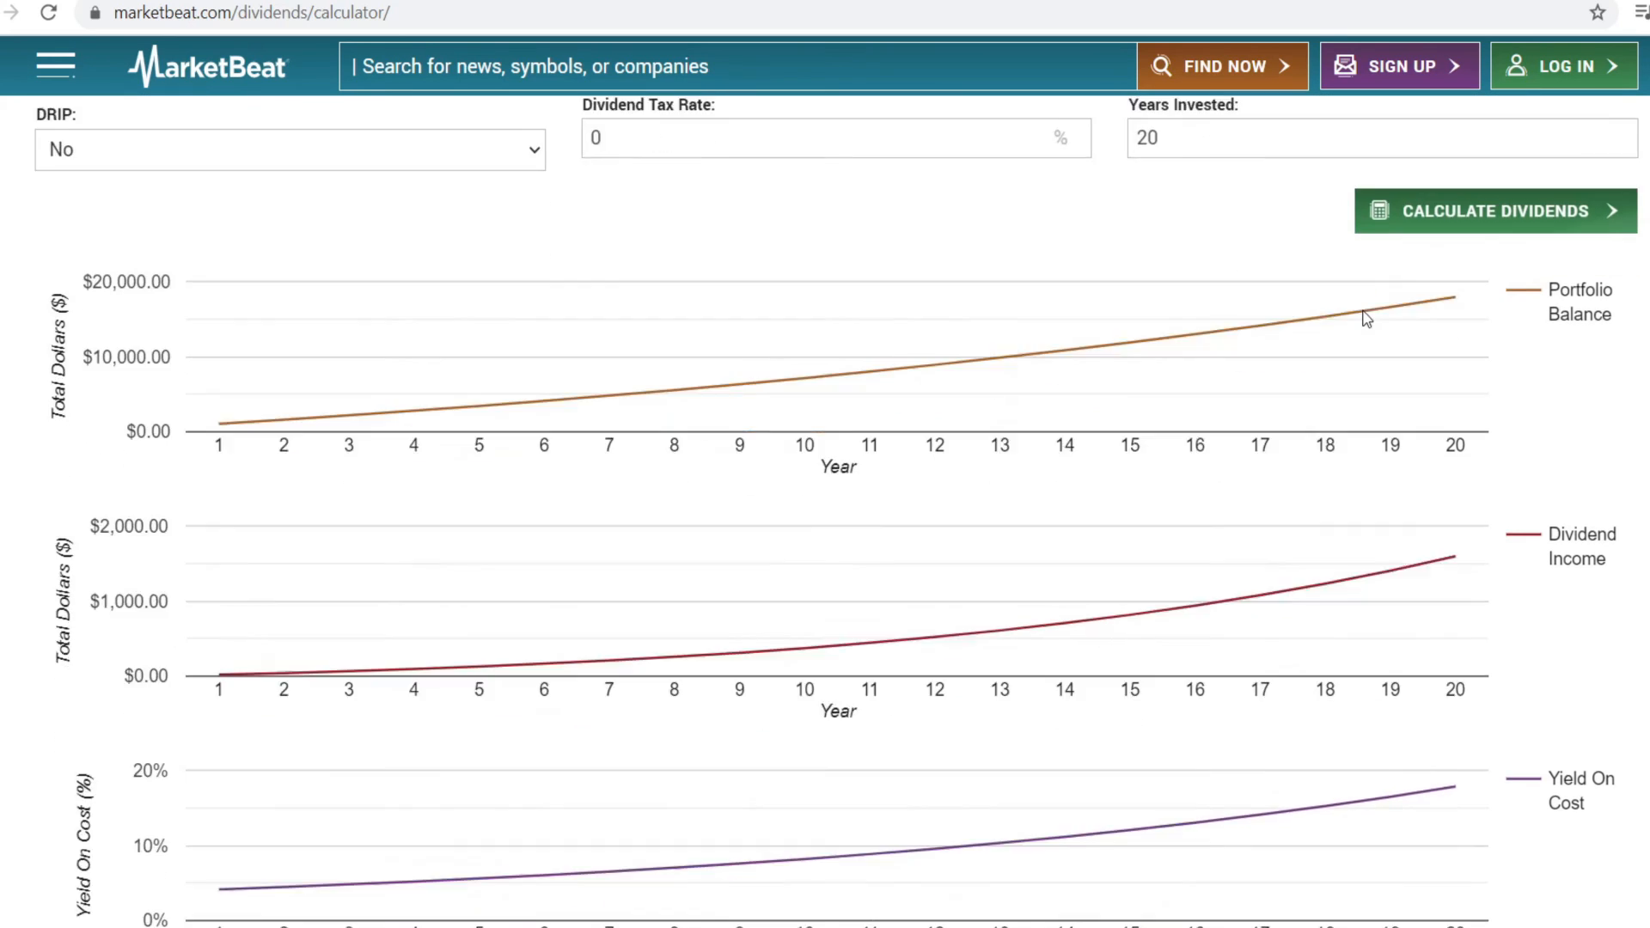
scroll(1367, 320, down, 4)
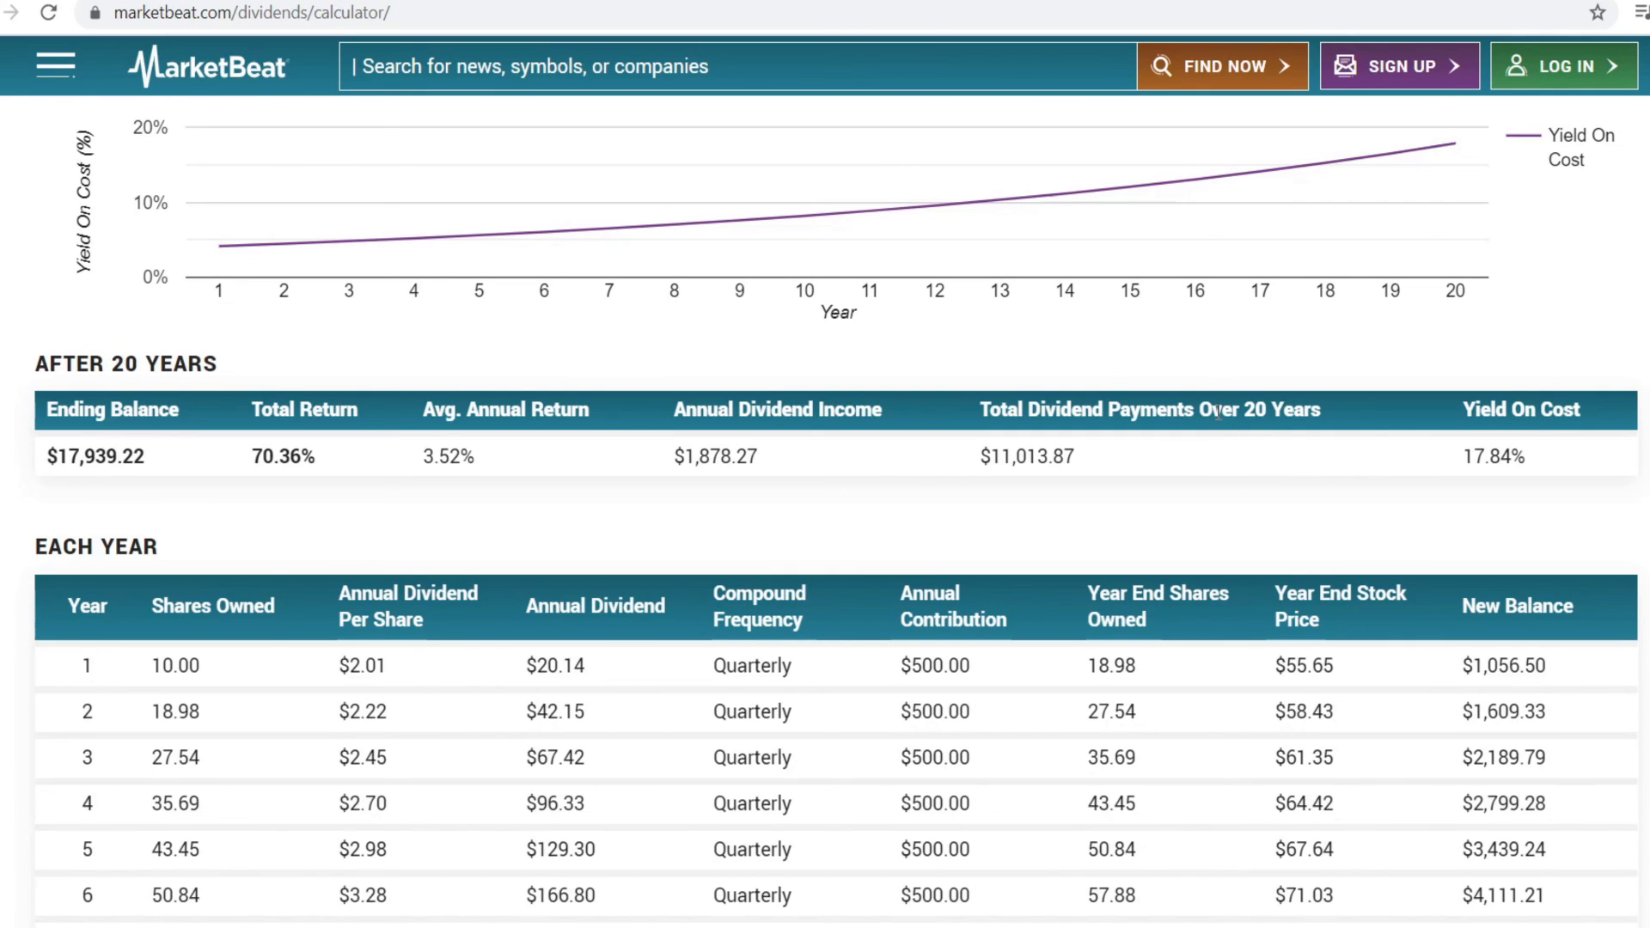
scroll(971, 563, down, 2)
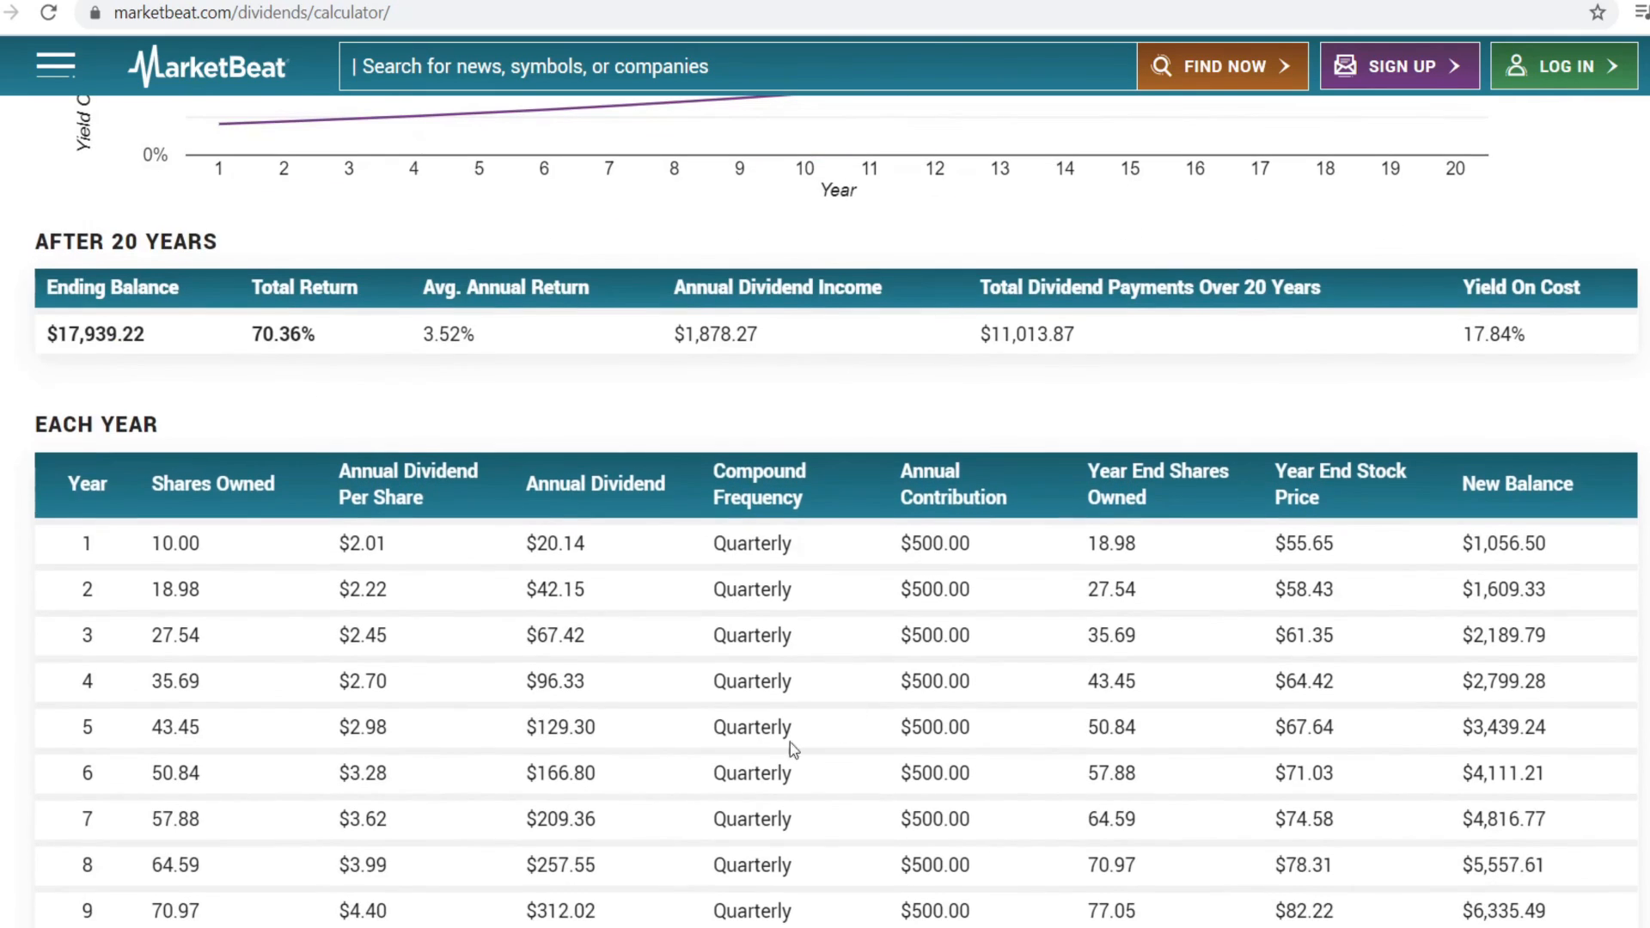
scroll(731, 770, down, 3)
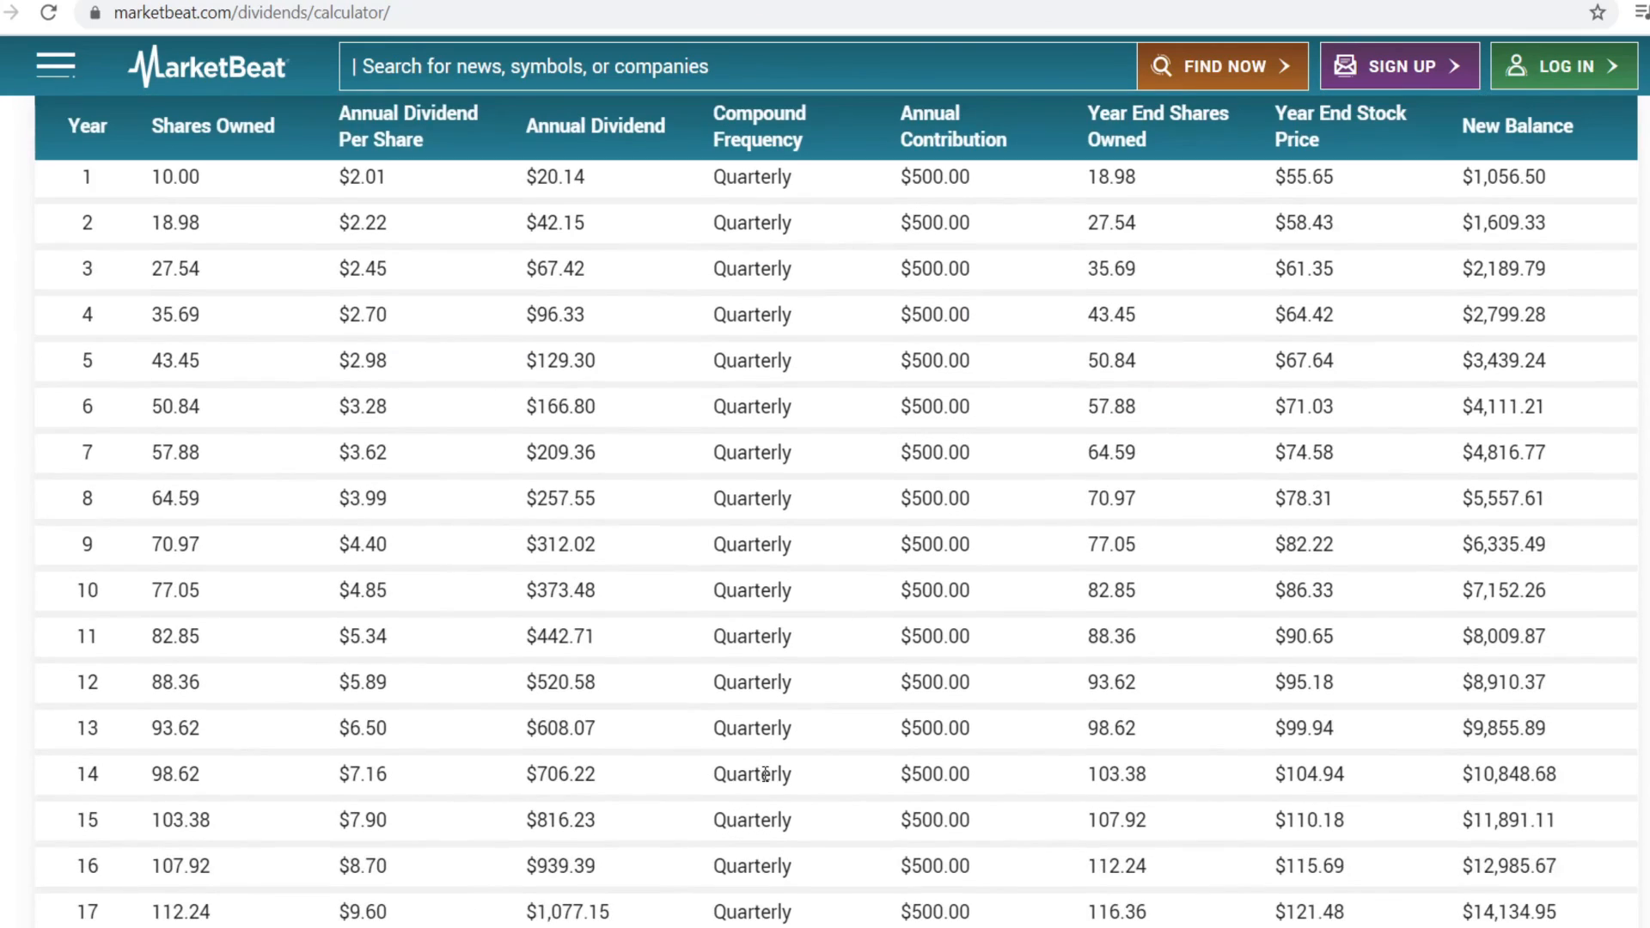
scroll(765, 773, down, 3)
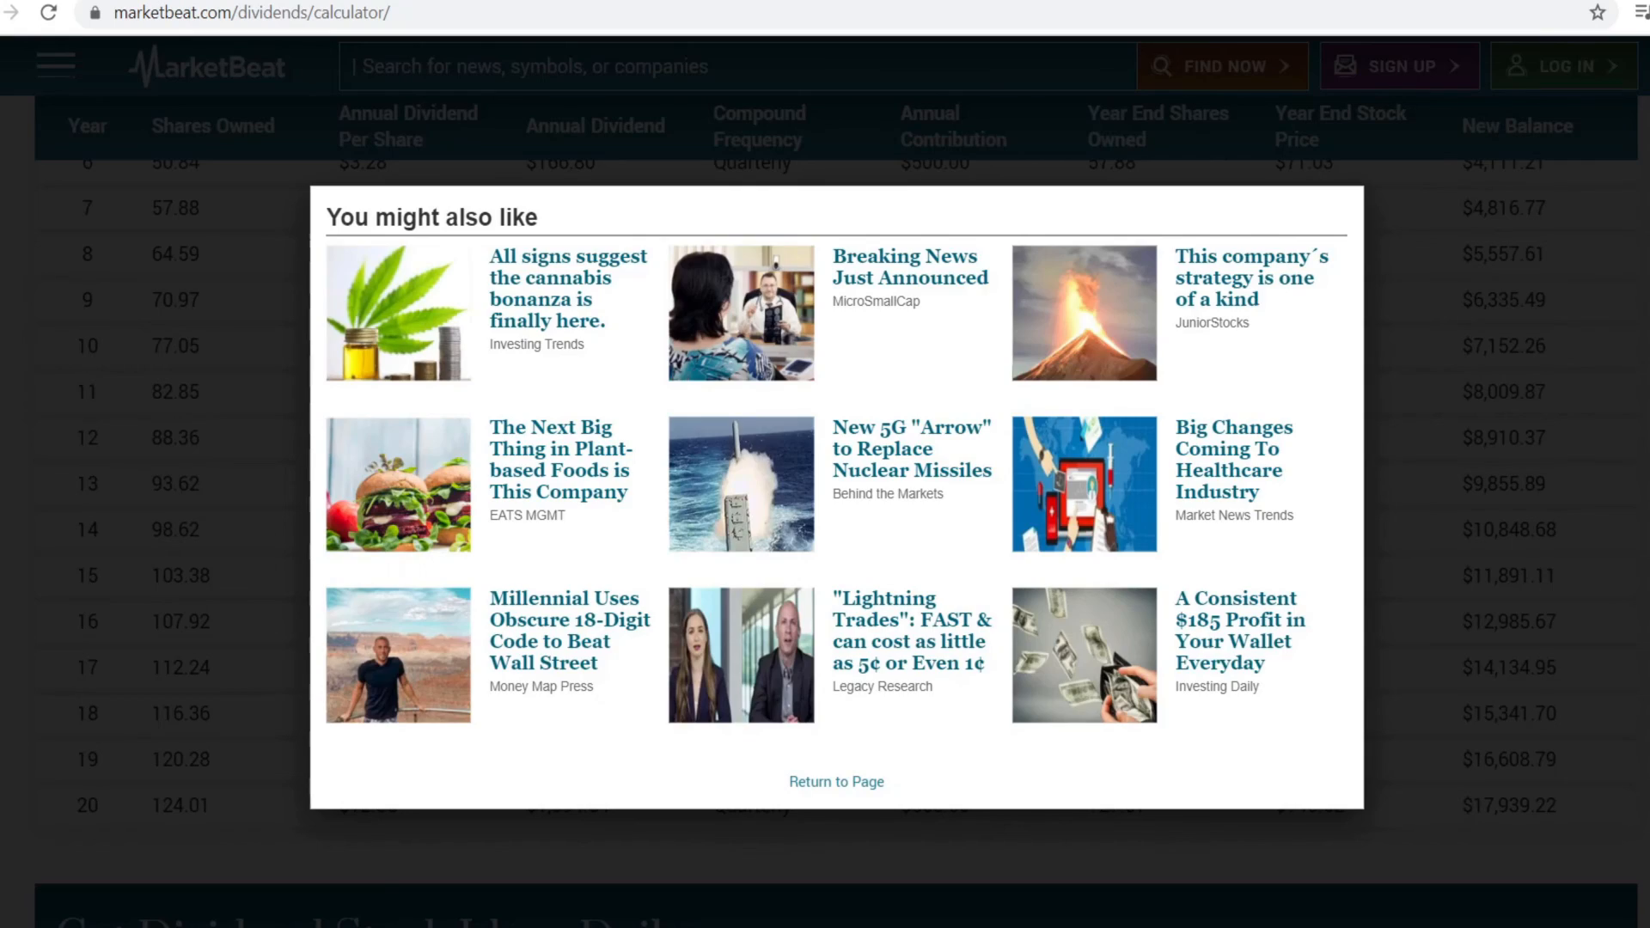
click(805, 784)
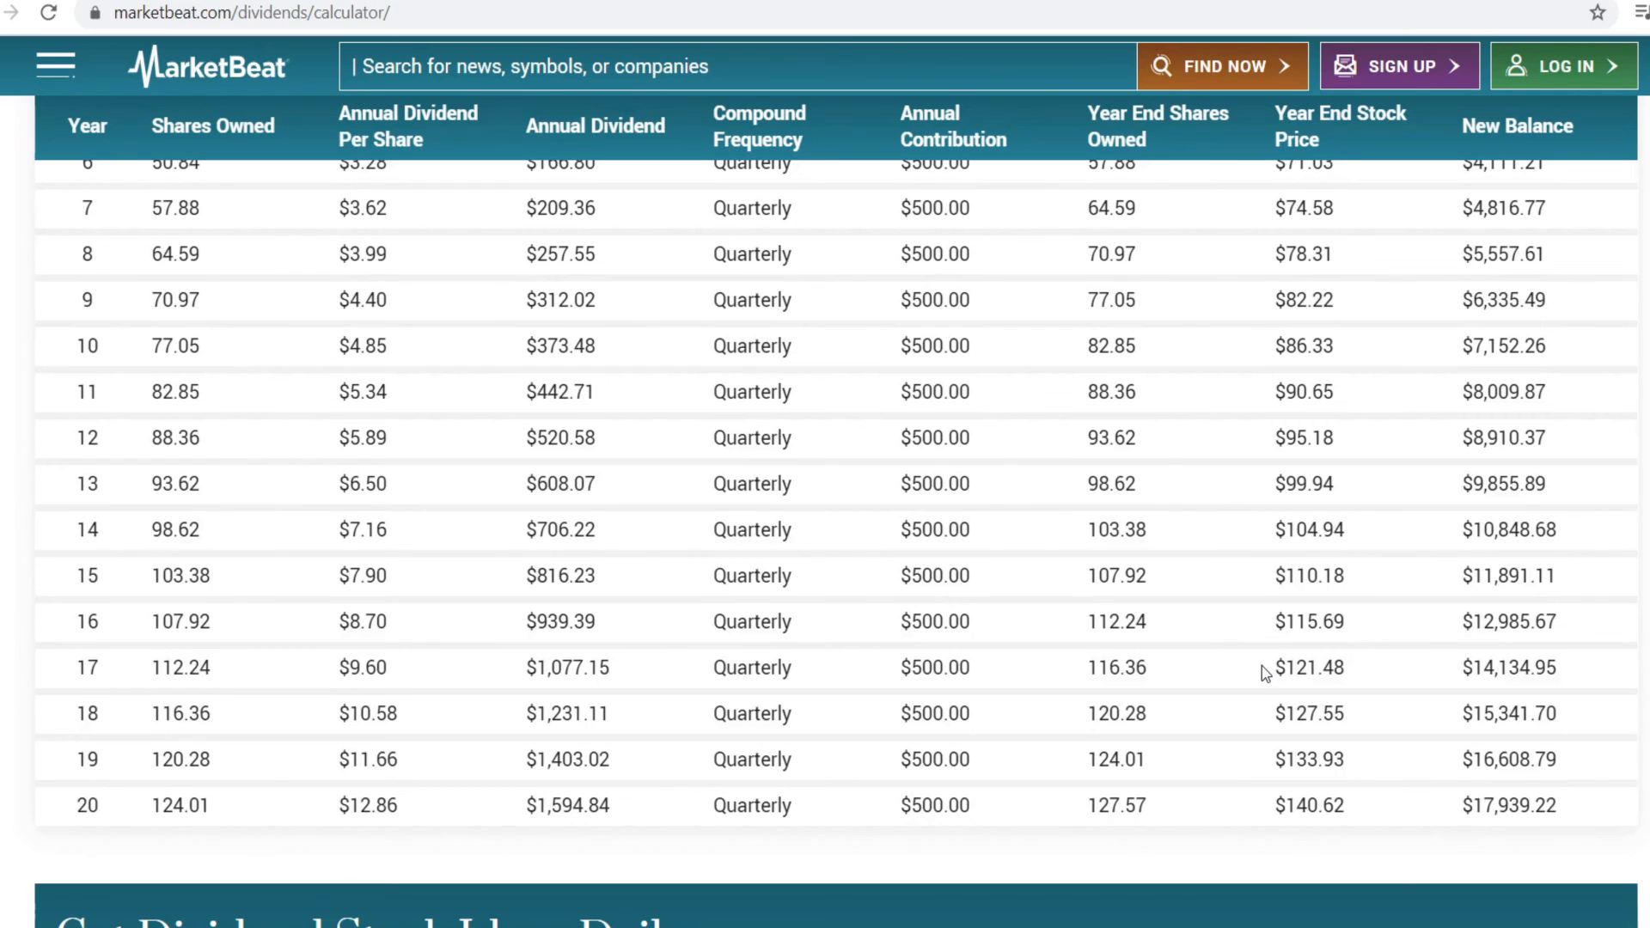
scroll(1214, 615, up, 20)
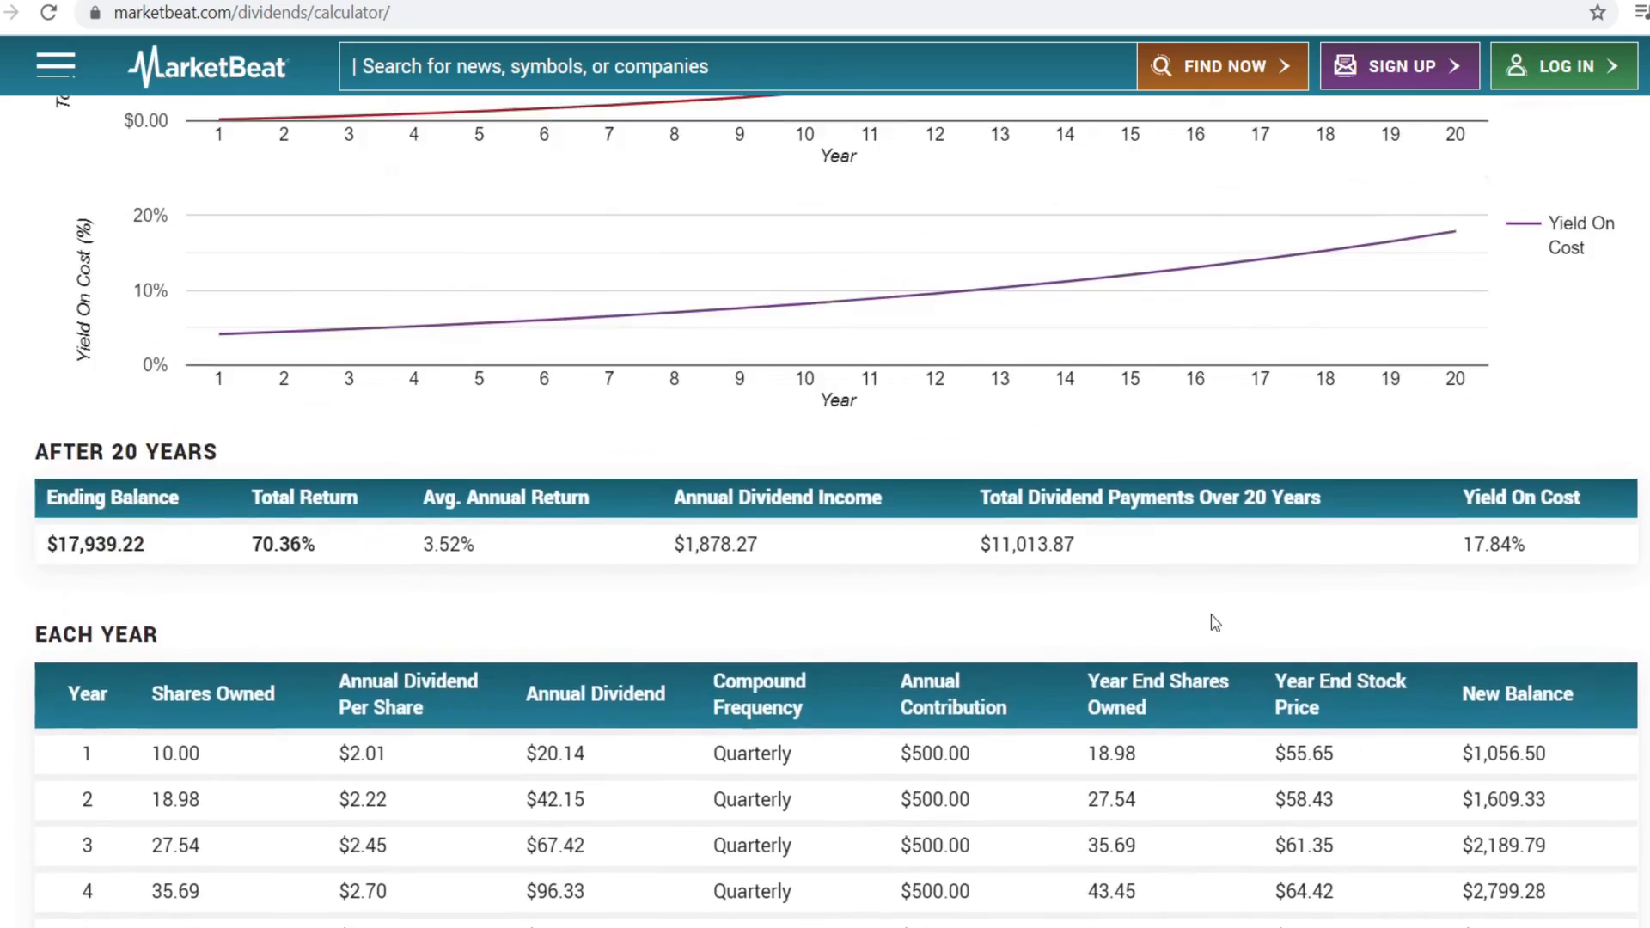
scroll(1217, 616, down, 3)
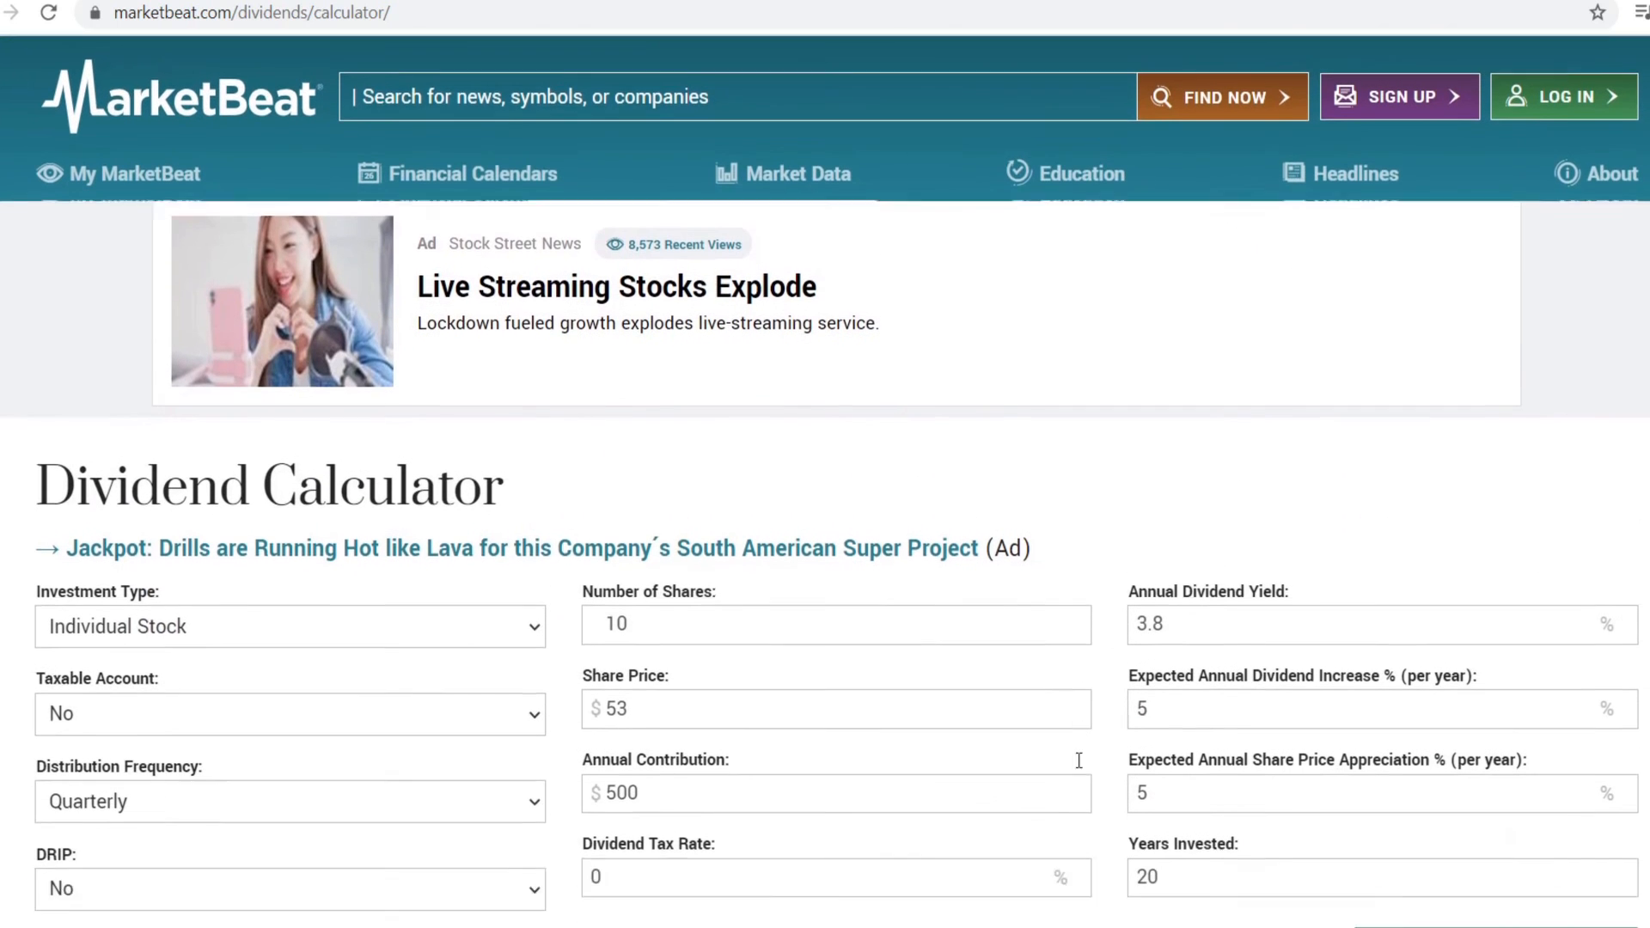
scroll(707, 744, down, 10)
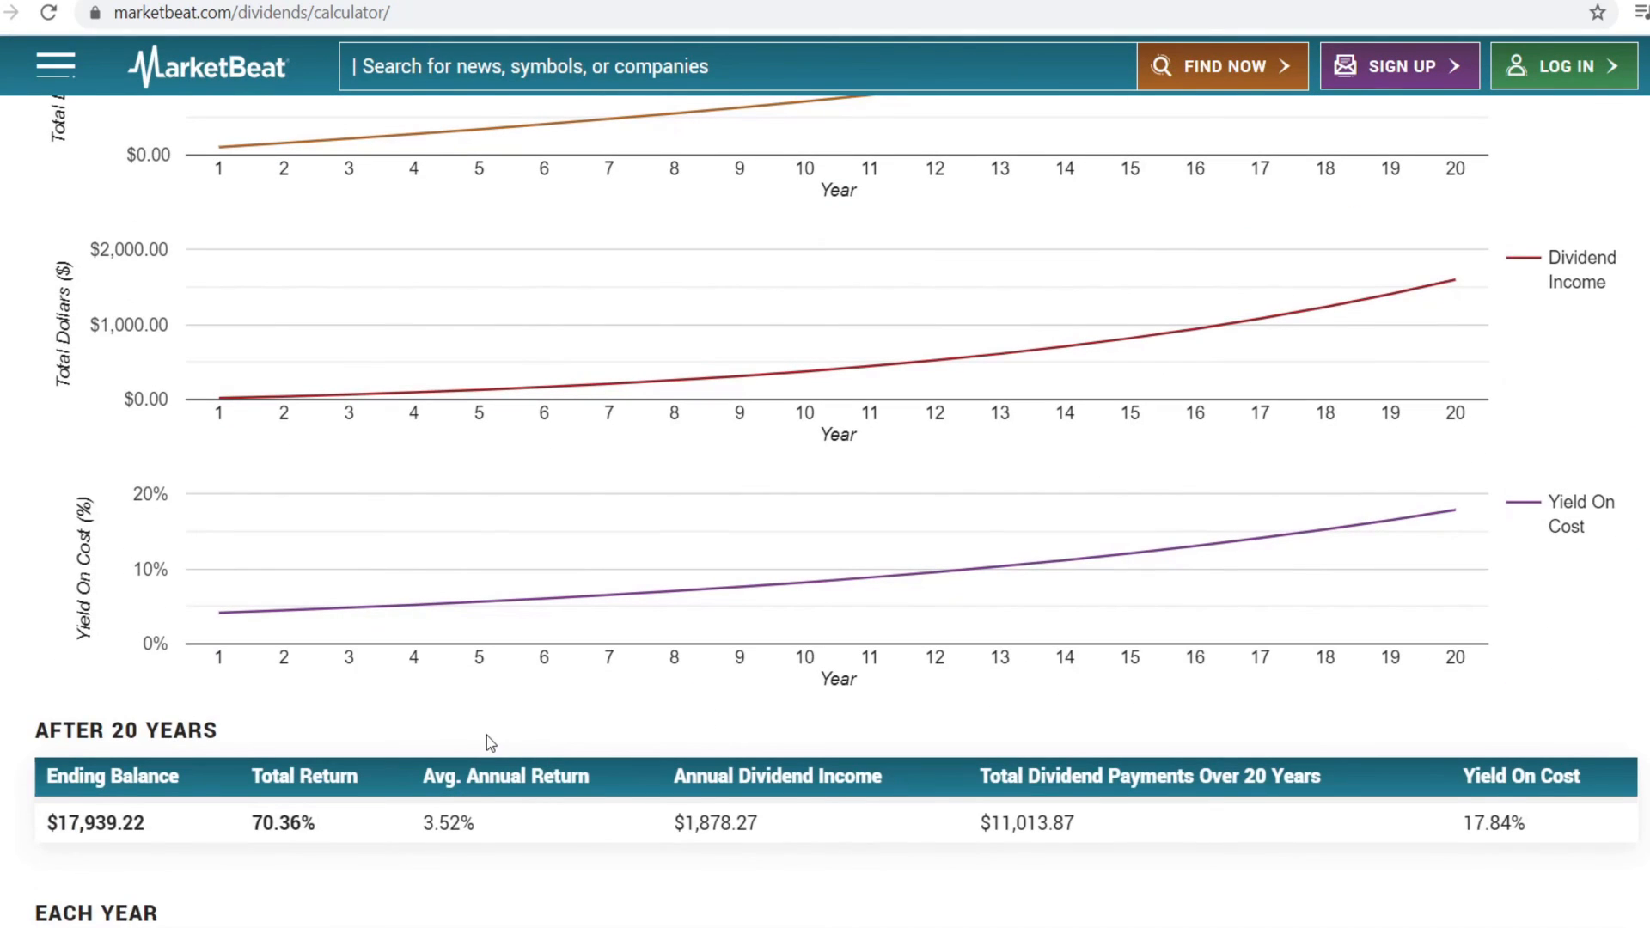
Turn on dividend reinvestment by setting DRIP to Yes, and recalculate the dividends
scroll(339, 841, up, 8)
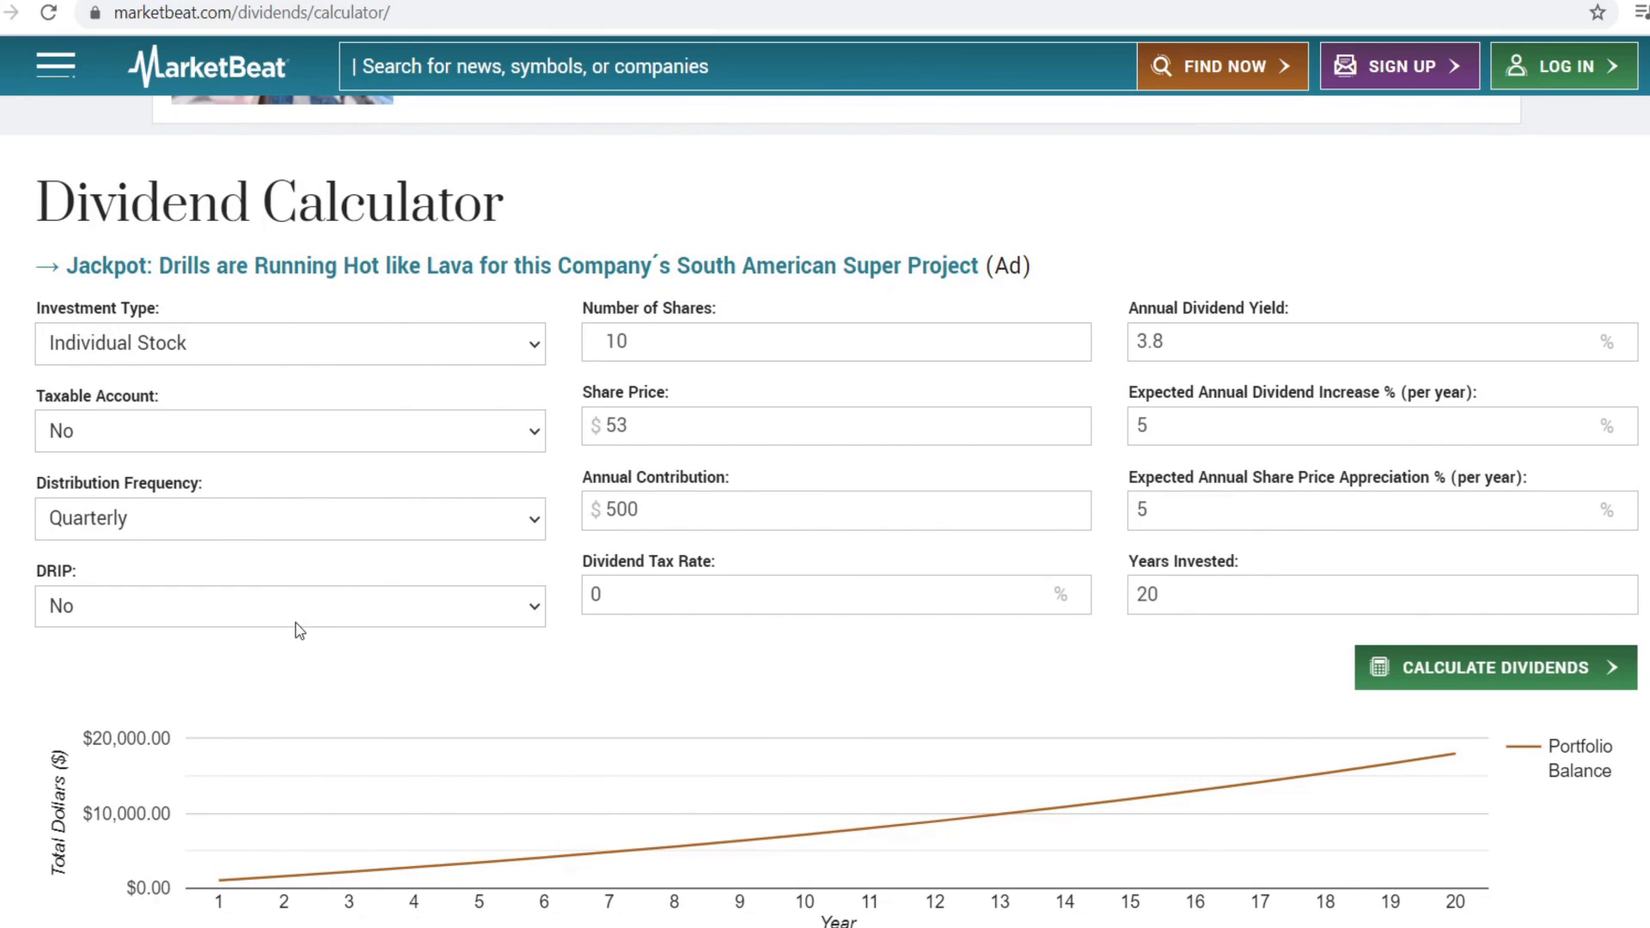
click(294, 621)
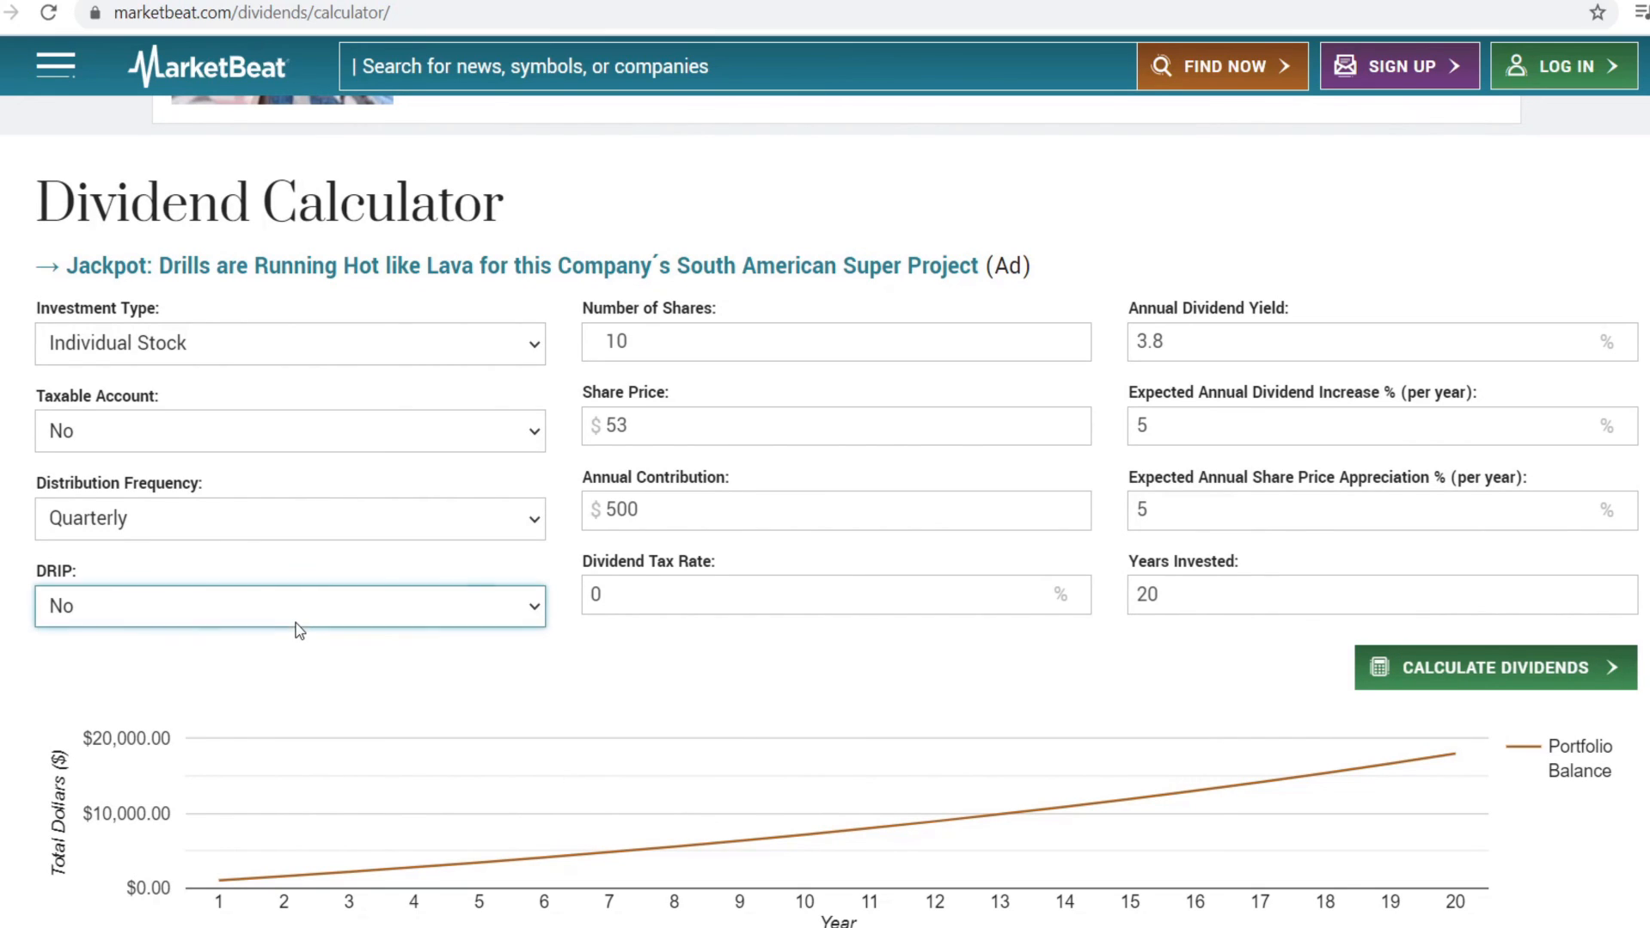
click(286, 643)
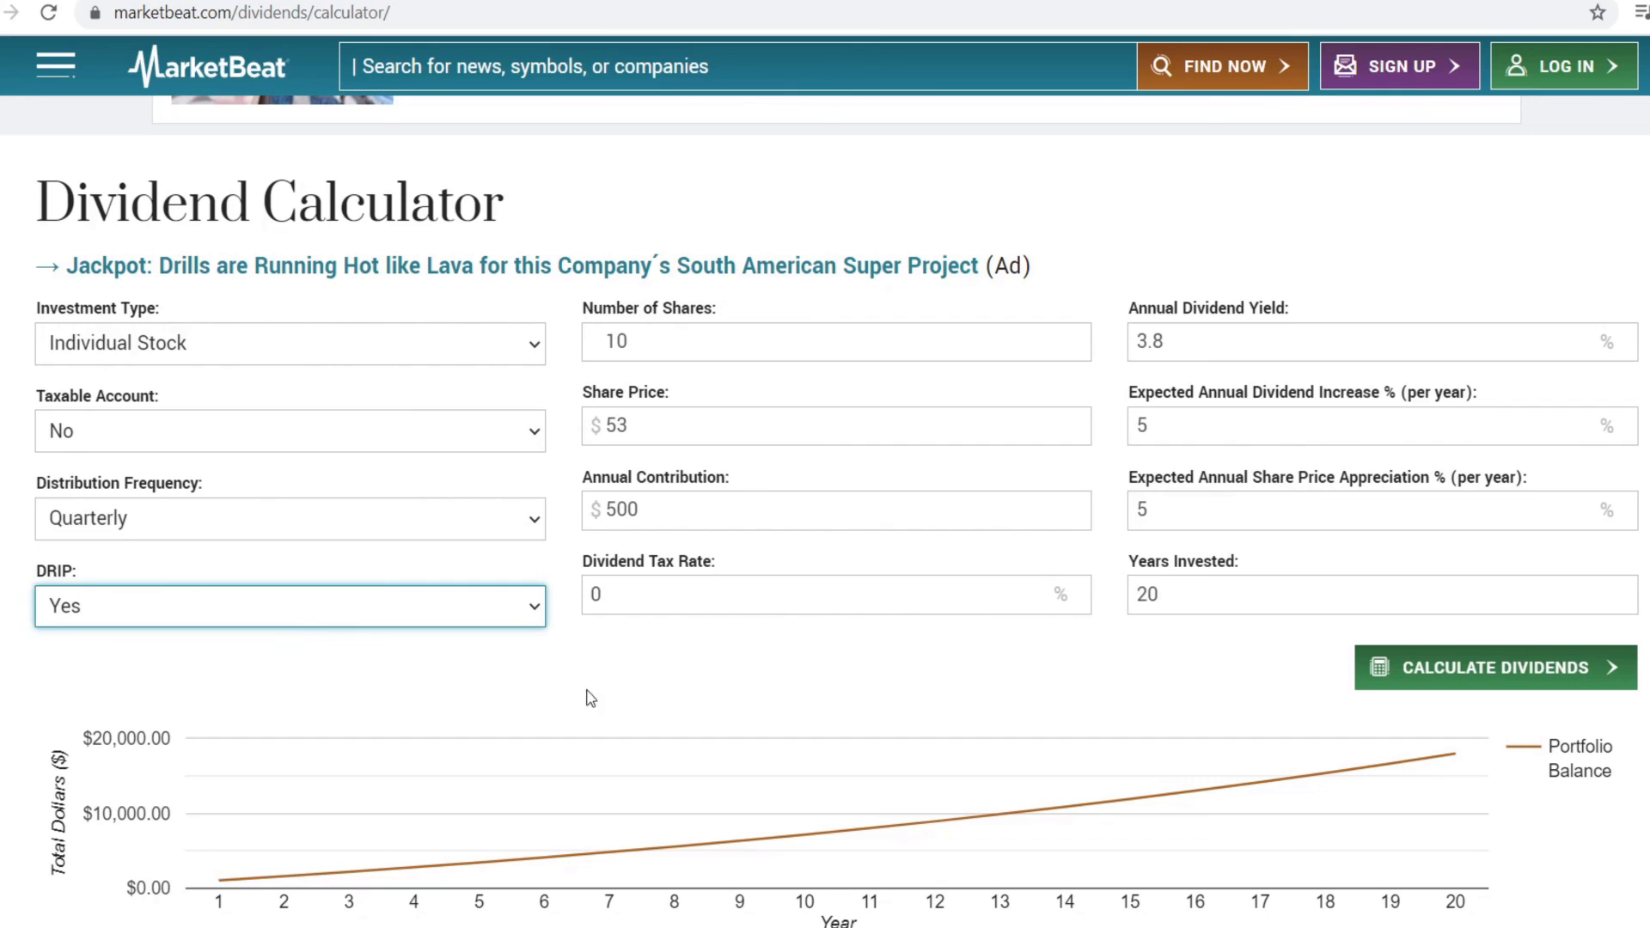
click(1367, 666)
Review the charts and 20-year summary with dividend reinvestment against the calculator inputs, dismissing the suggested-articles overlay
scroll(1073, 618, up, 4)
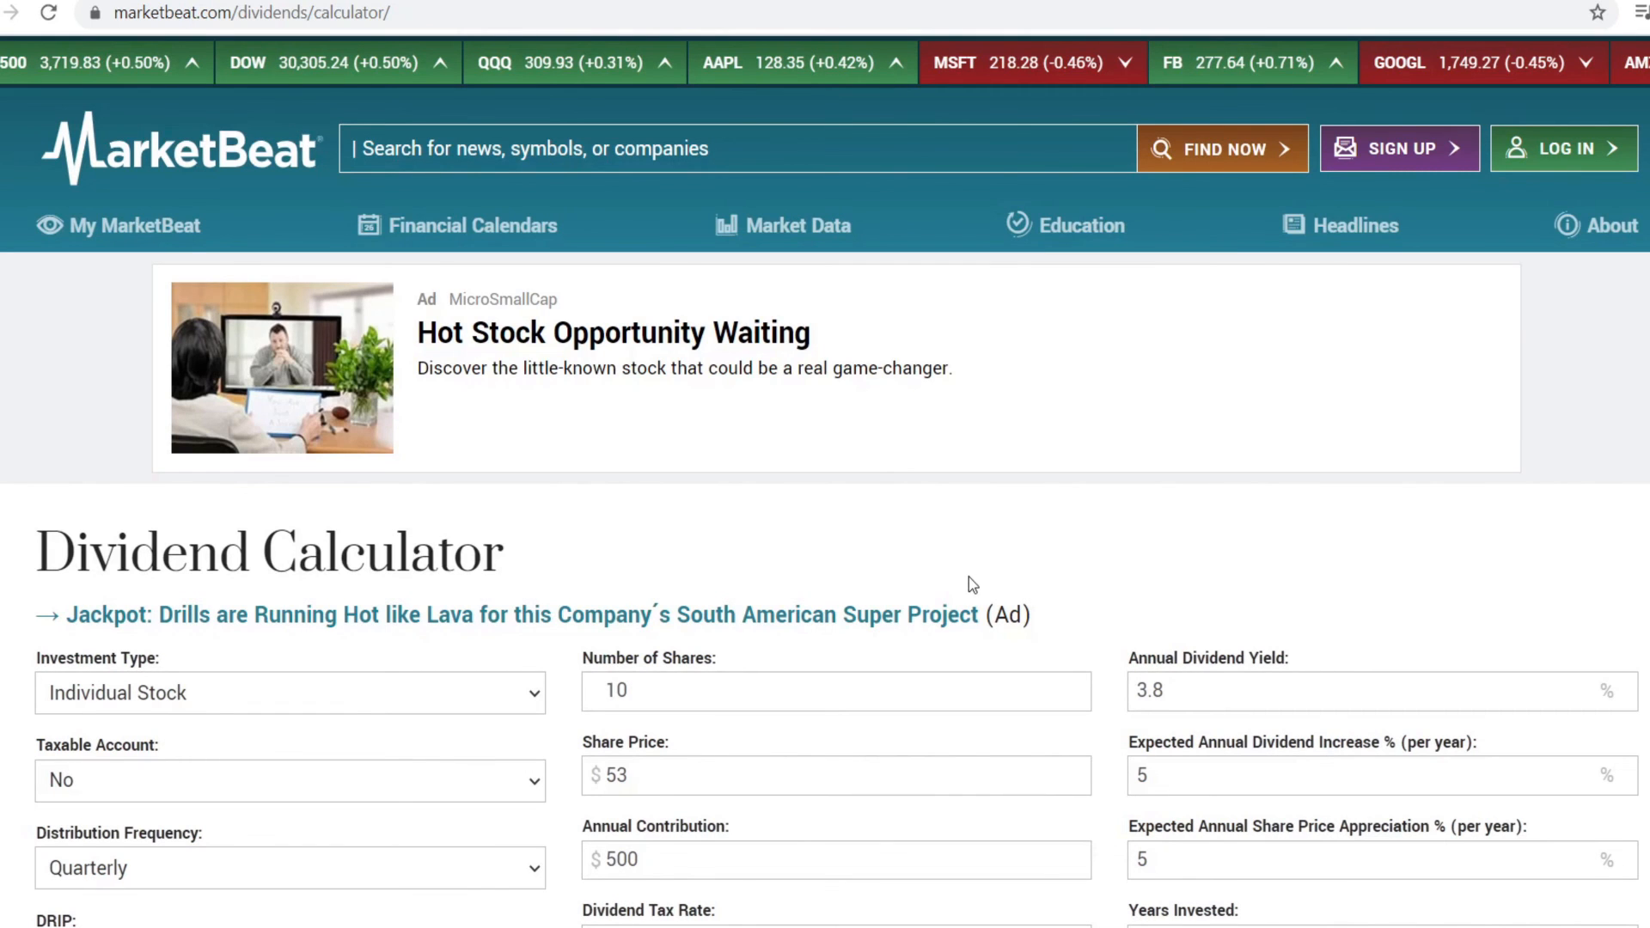
scroll(969, 579, down, 7)
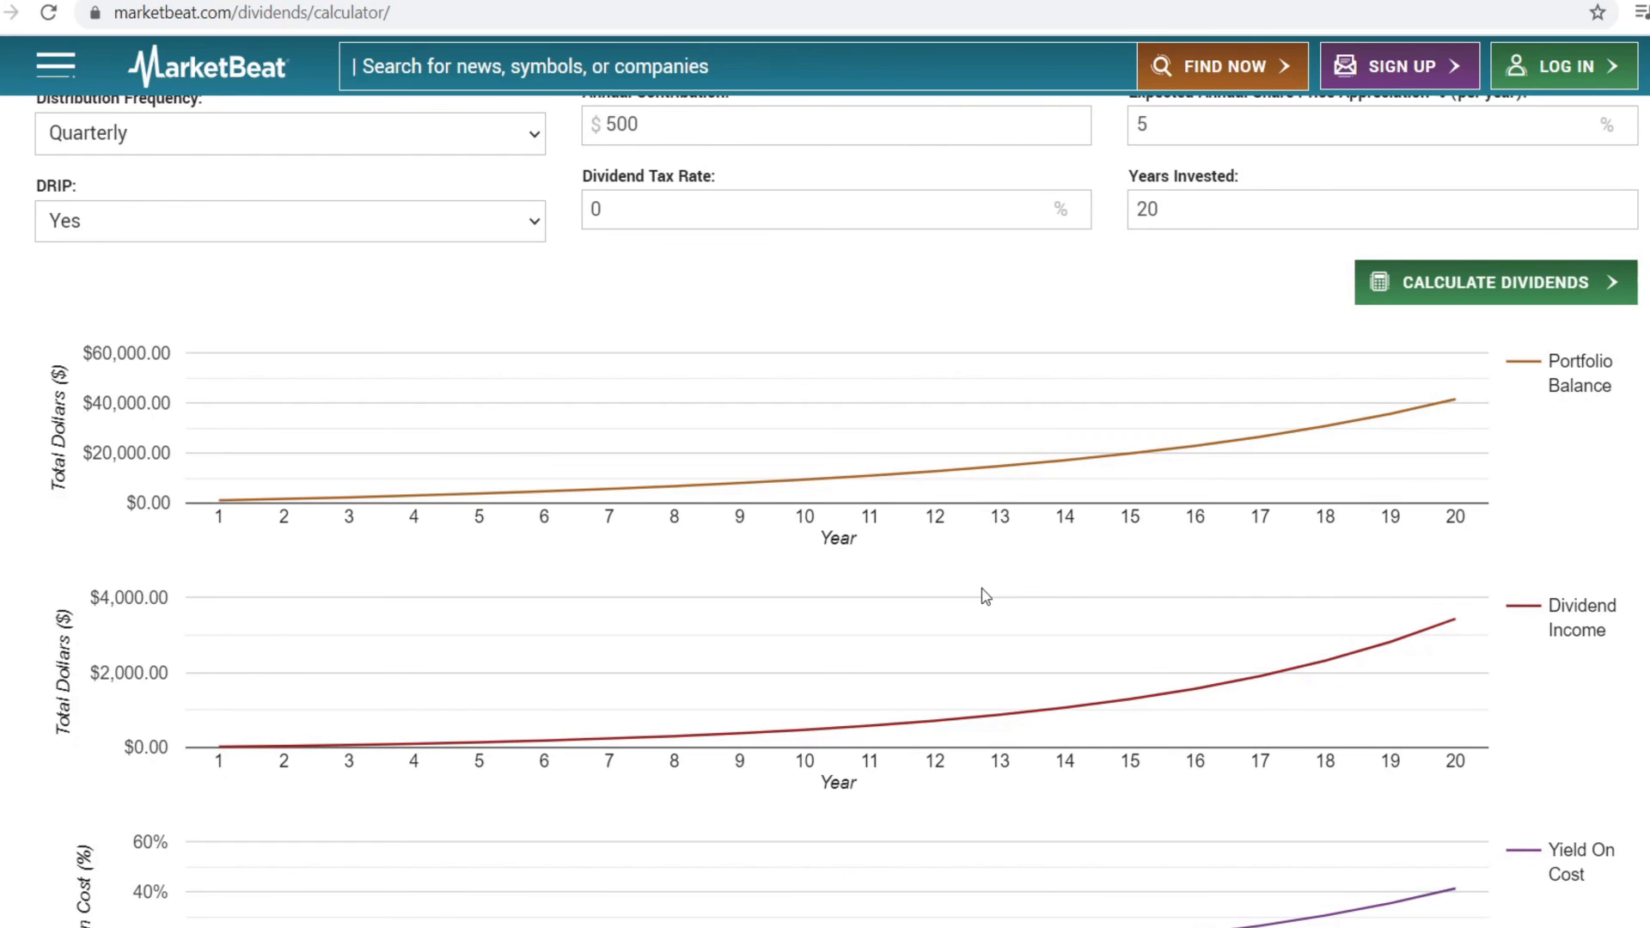
scroll(957, 628, down, 5)
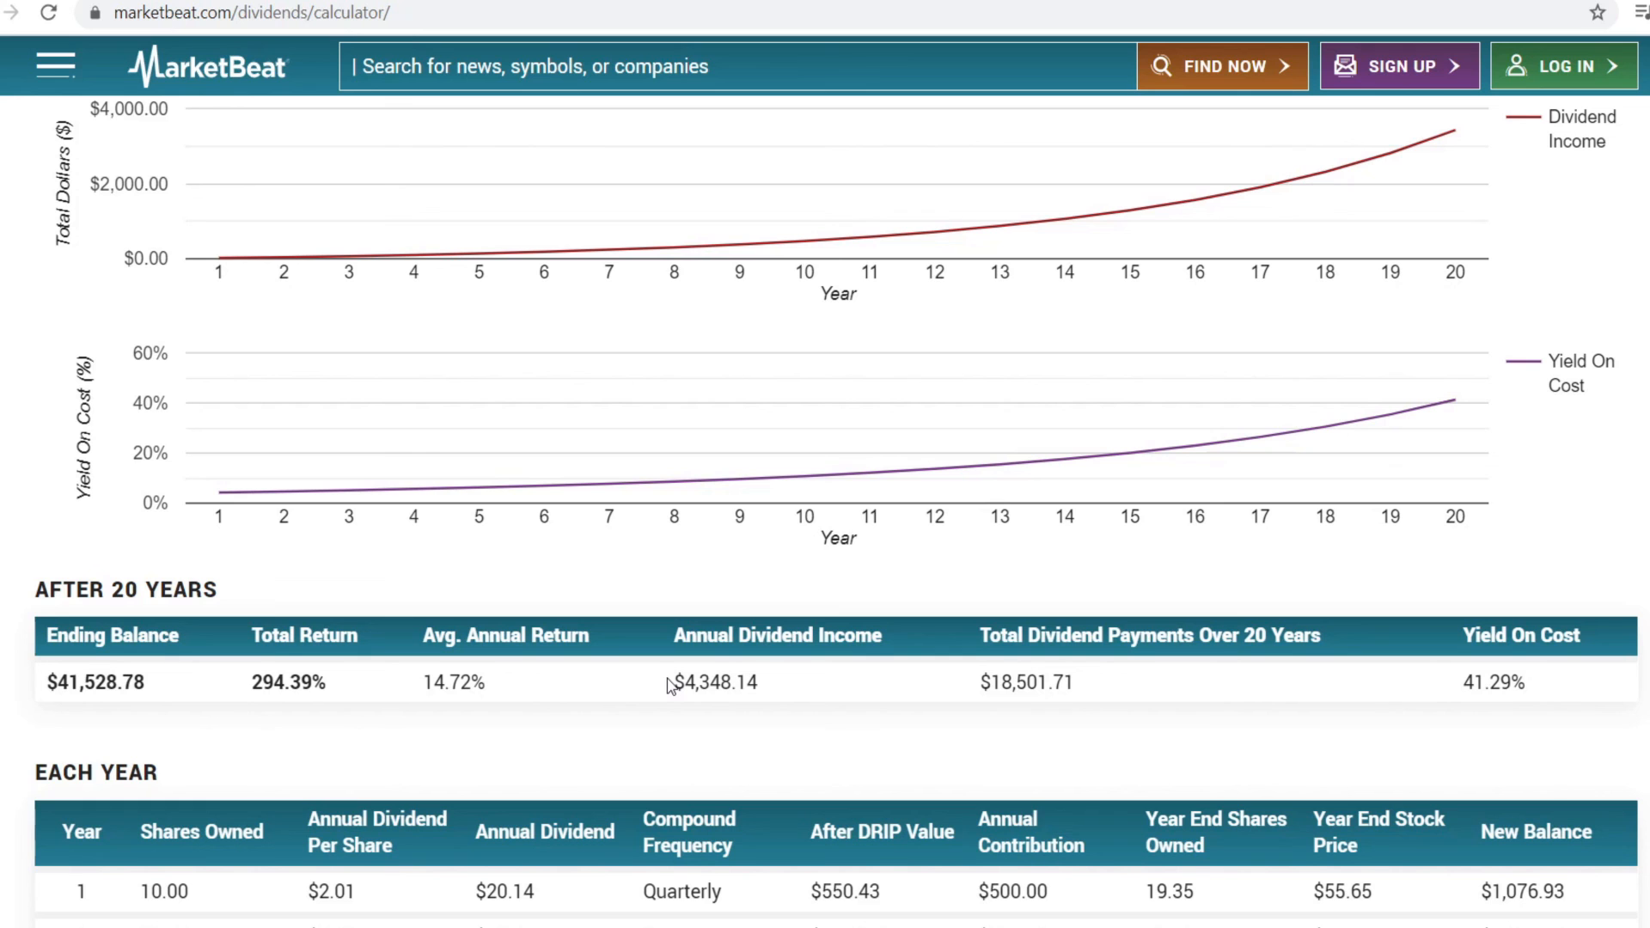
scroll(684, 669, up, 13)
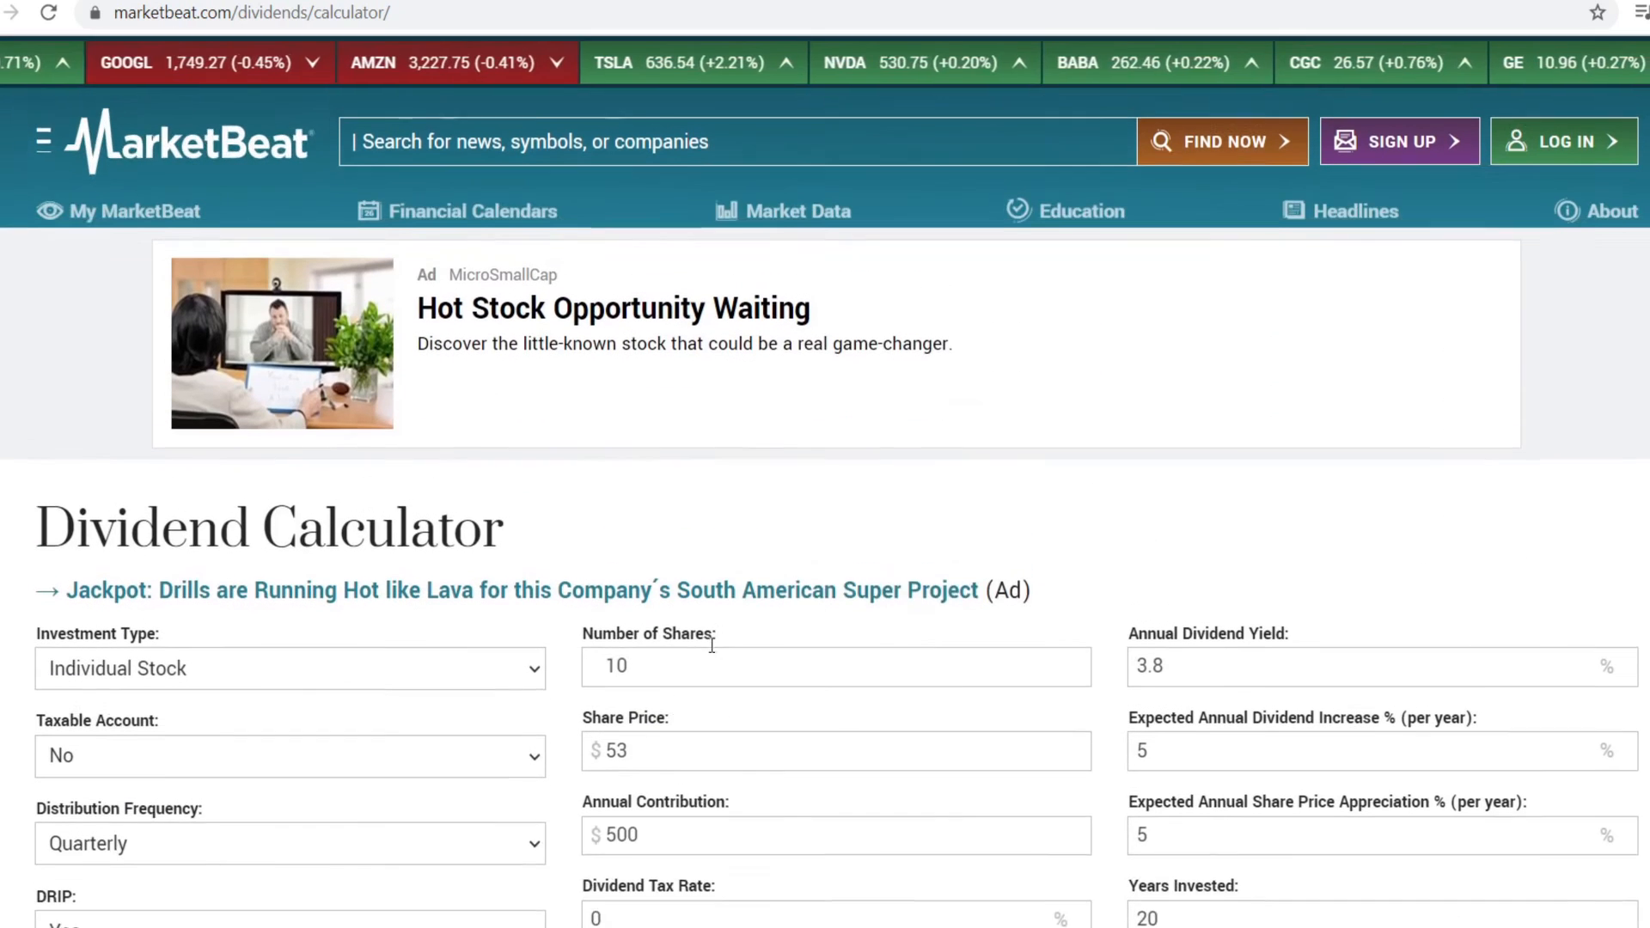
scroll(748, 675, down, 3)
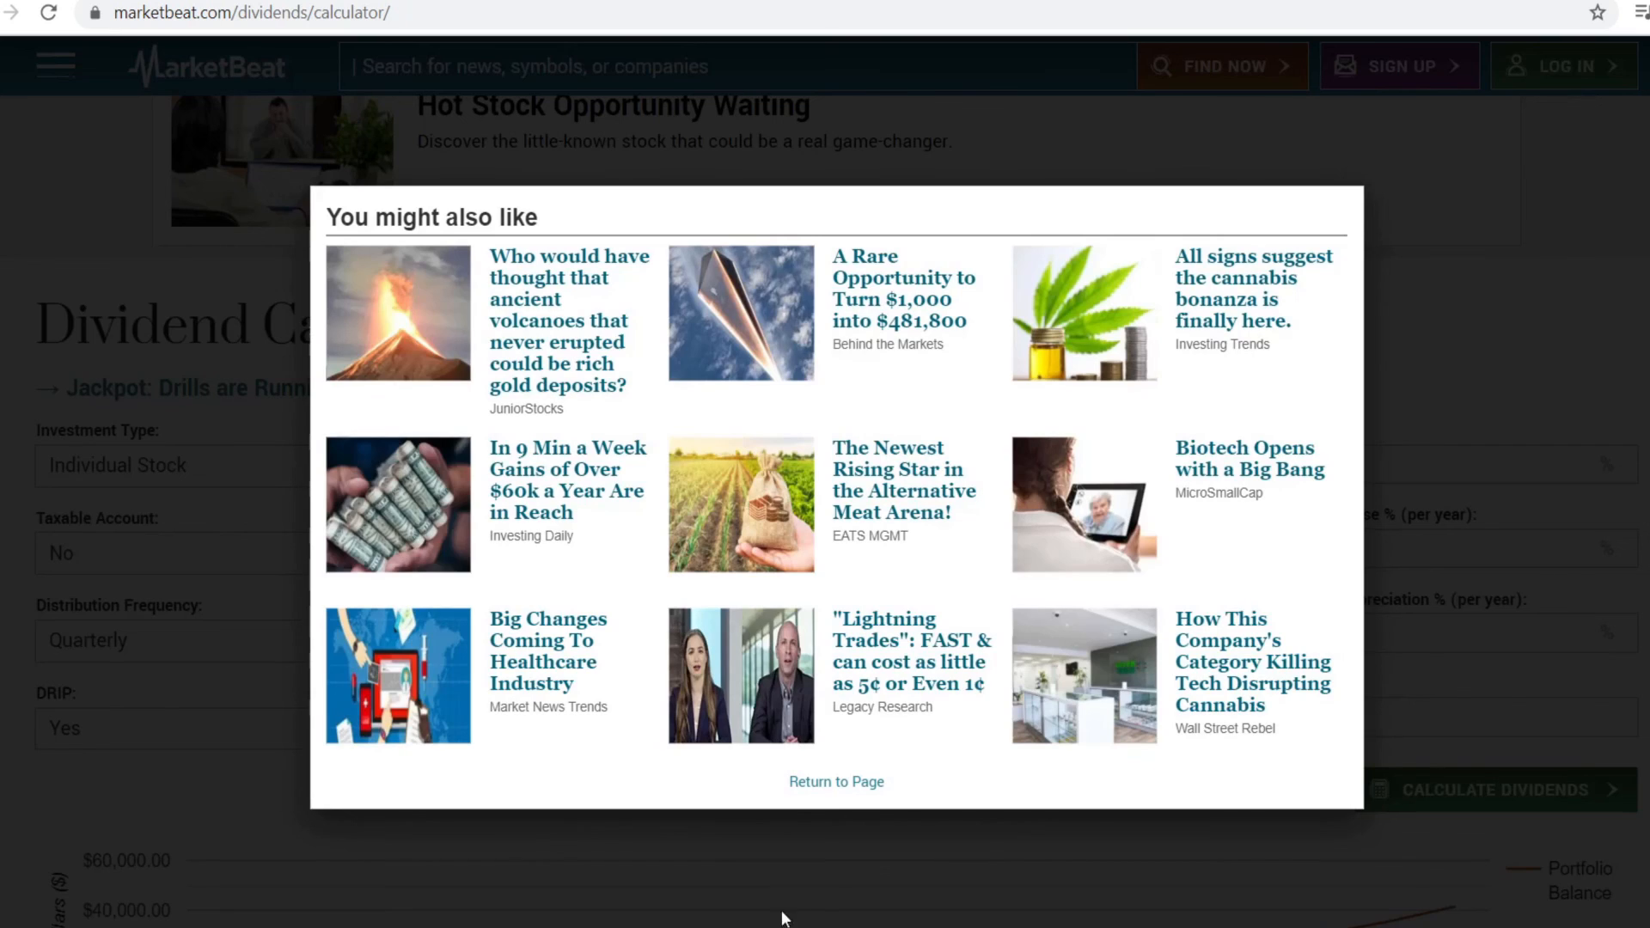
click(820, 781)
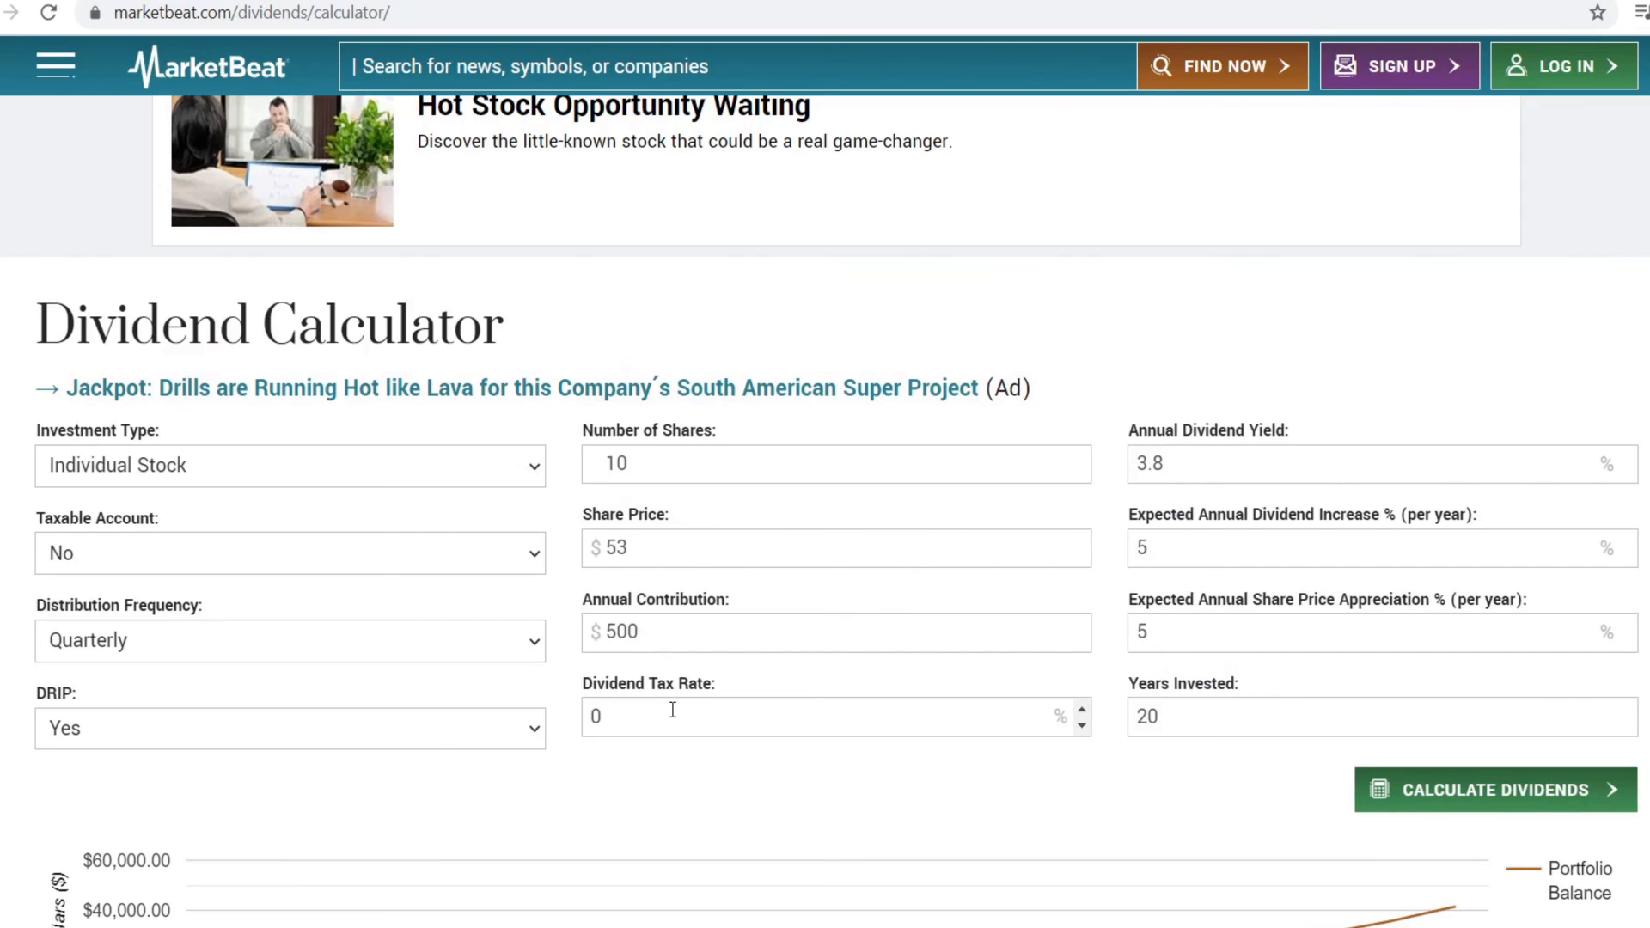
scroll(674, 709, up, 1)
scroll(674, 709, up, 2)
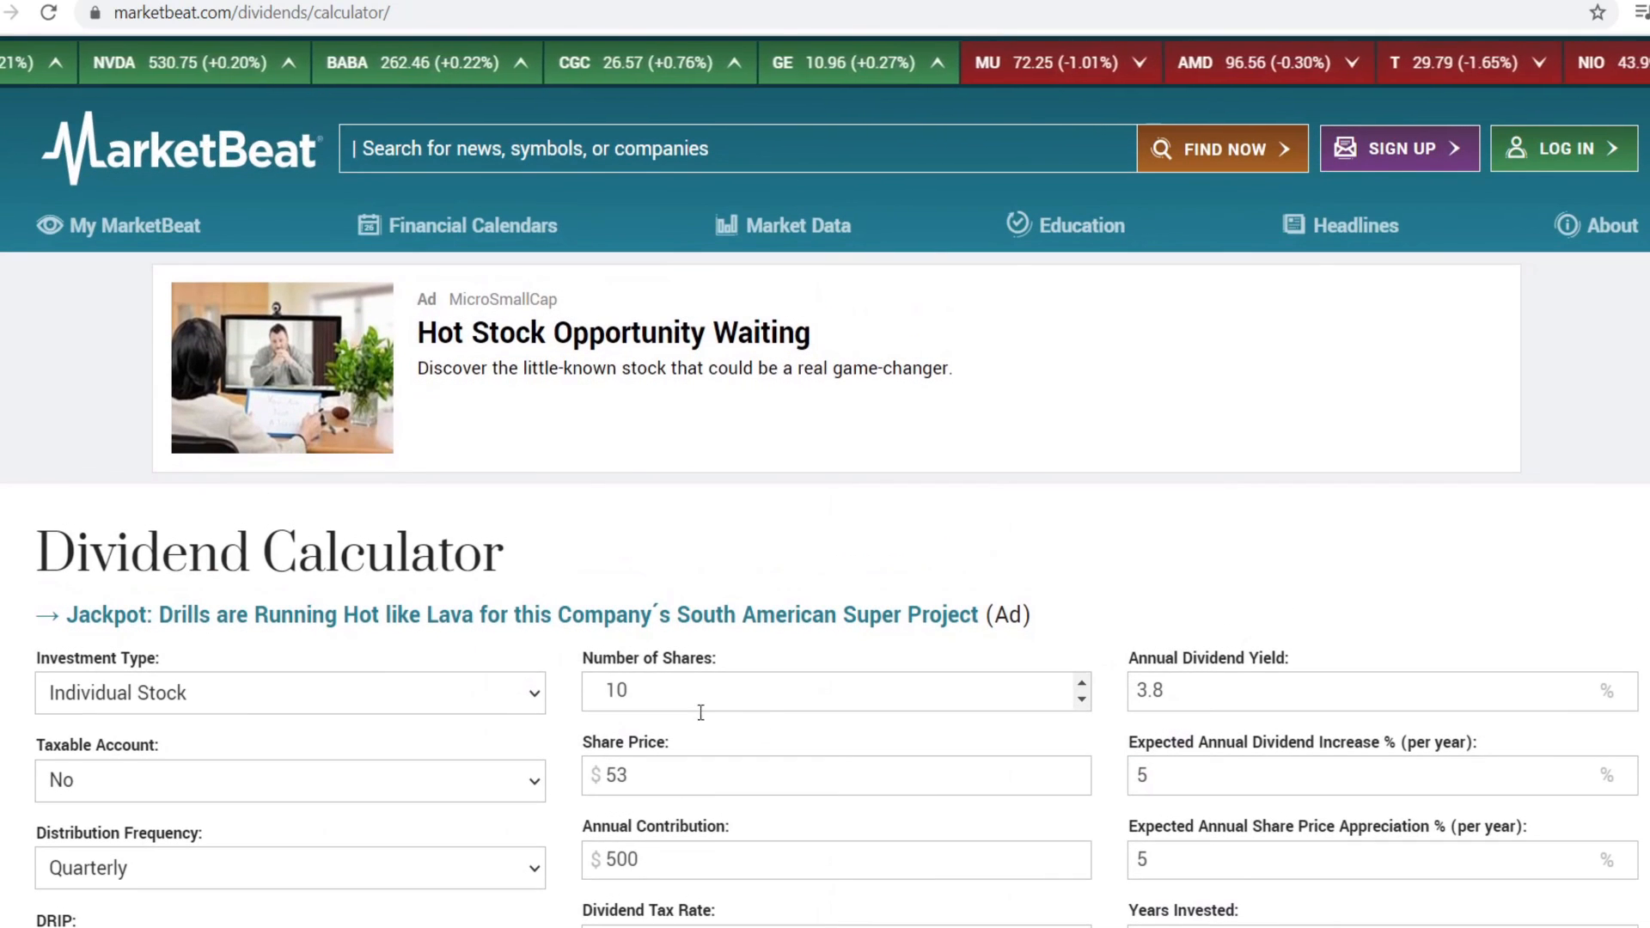